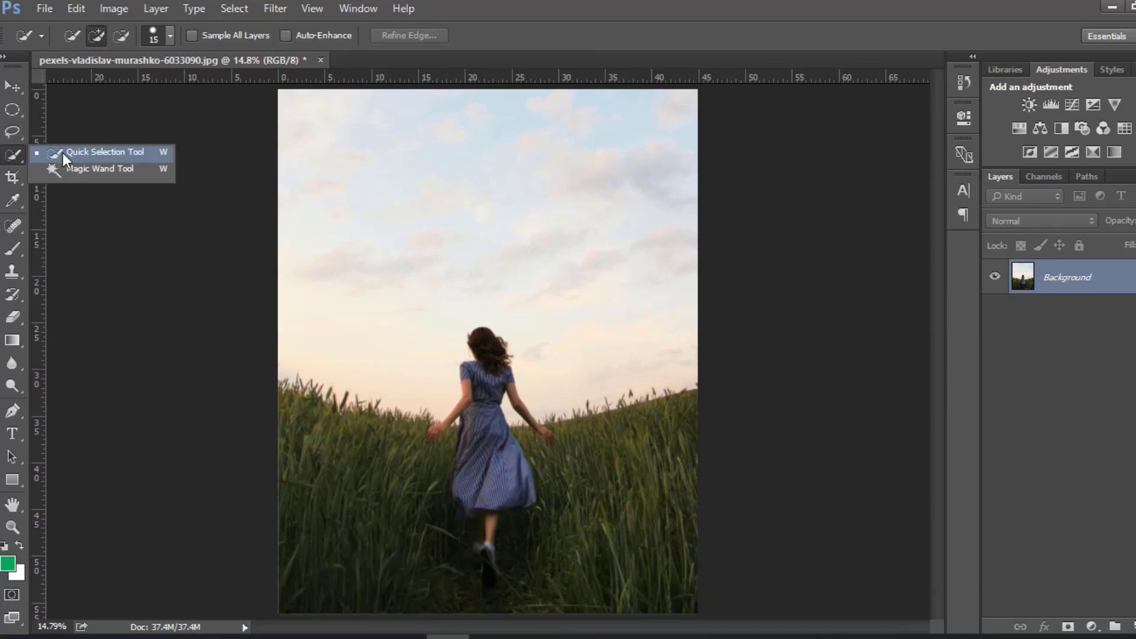
Select the whole sky above the field with the Quick Selection Tool, using a 165 px brush
click(63, 153)
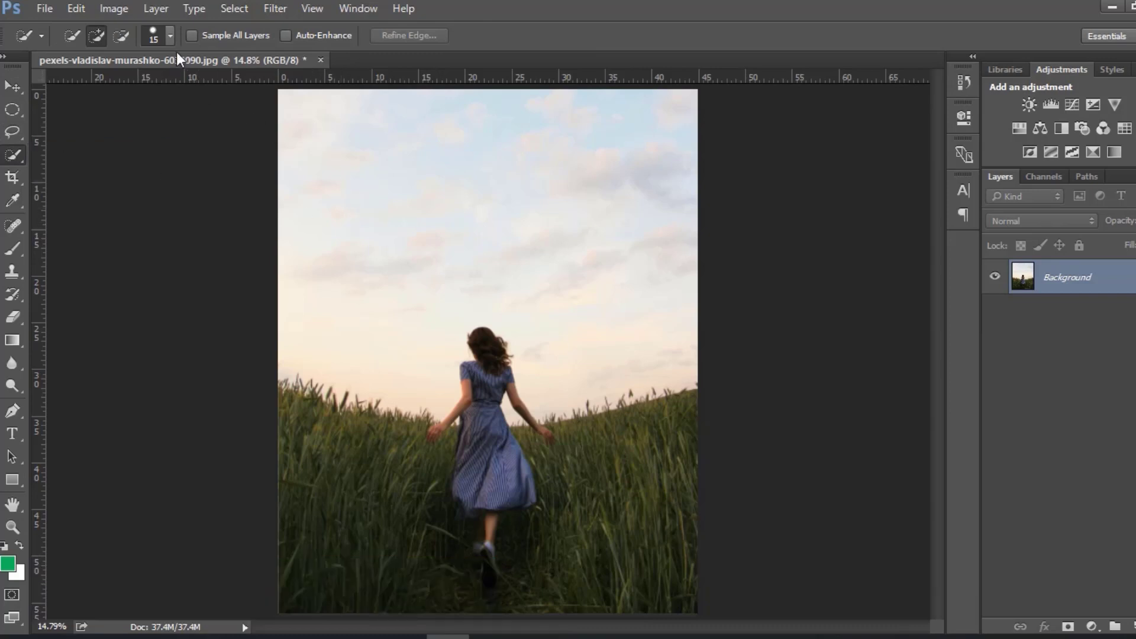
click(170, 36)
click(187, 88)
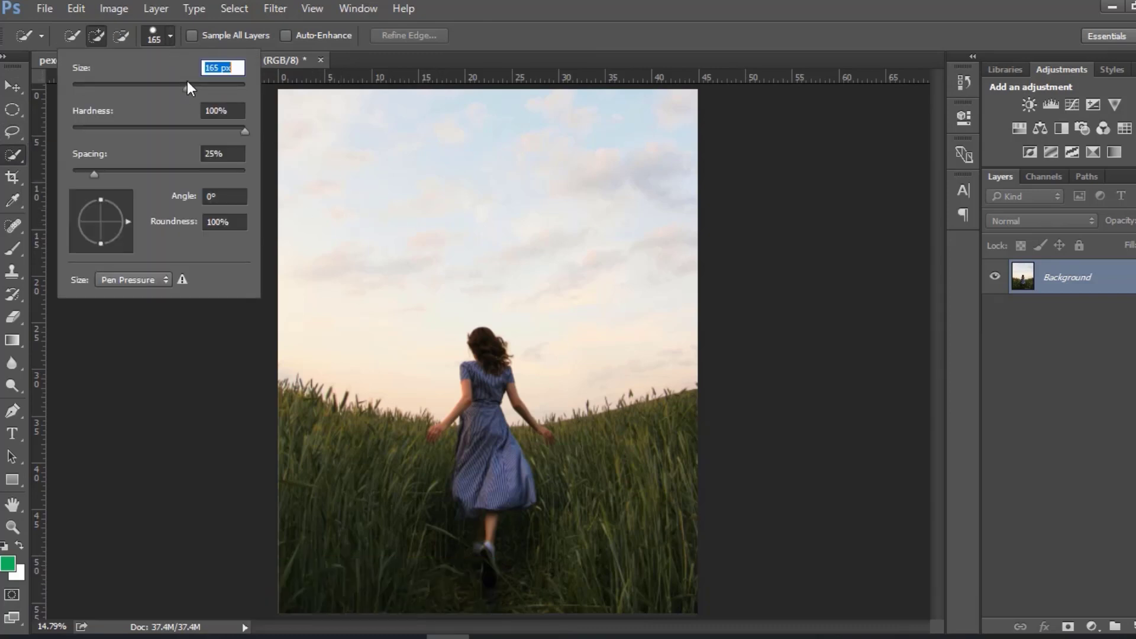
click(106, 35)
mouse_move(292, 115)
mouse_down()
mouse_move(495, 122)
mouse_move(674, 171)
mouse_move(462, 205)
mouse_move(451, 267)
mouse_up()
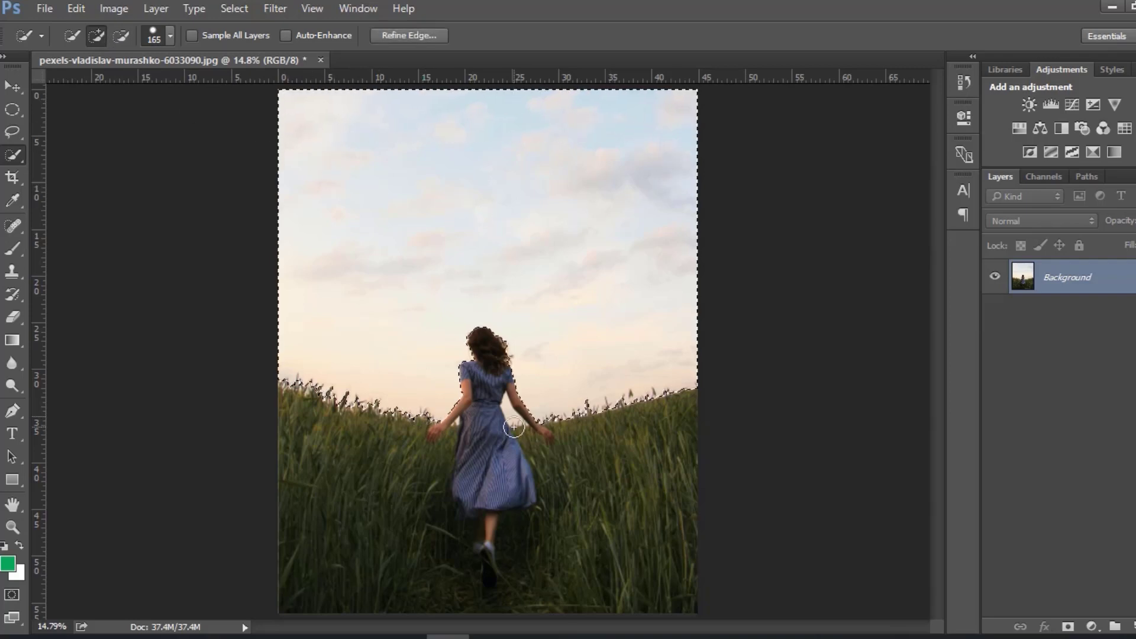
Add the sky gap between the woman's right arm and waist to the selection, using a brush of about 30 px
key(ctrl+plus)
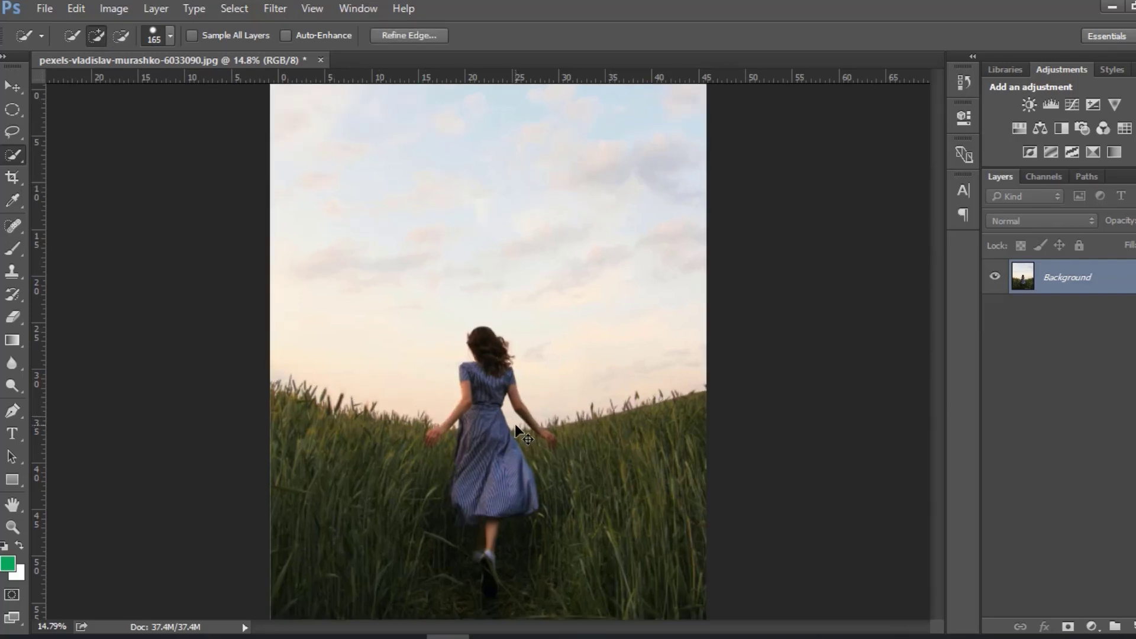
key(ctrl+plus)
key(ctrl+plus)
key(ctrl+plus)
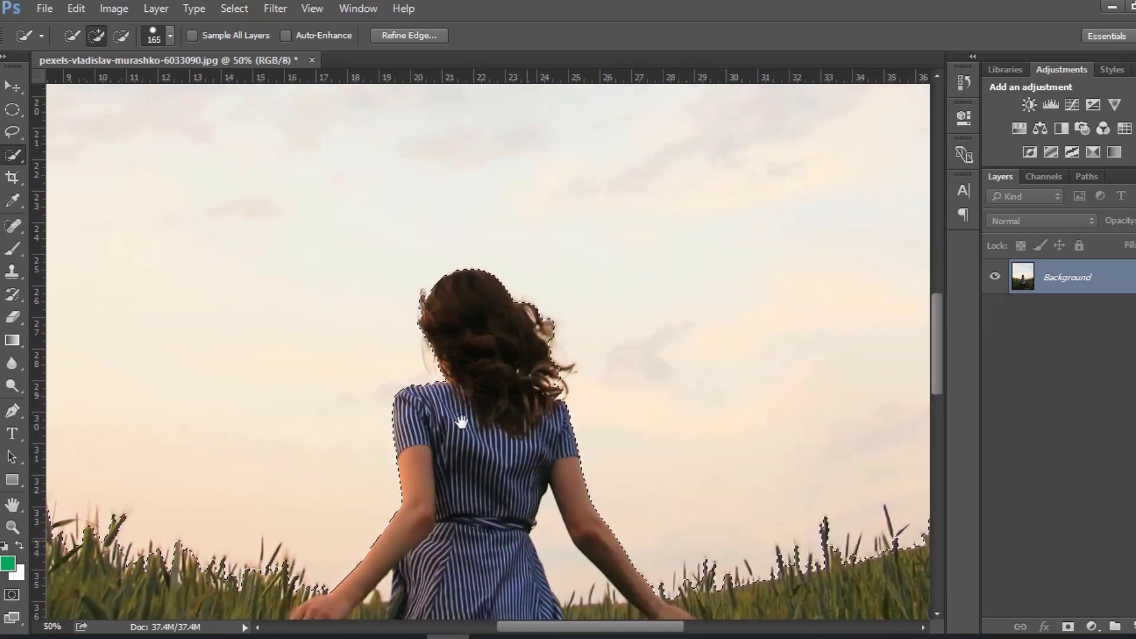
drag(522, 527, 407, 296)
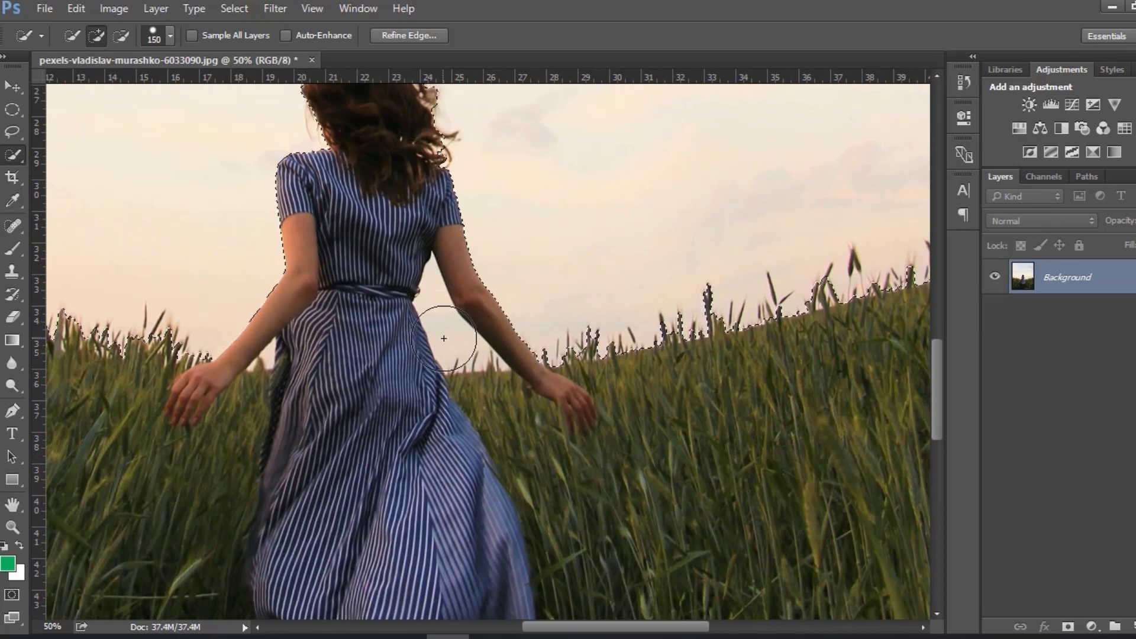
key(bracketleft)
key(bracketleft)
key(bracketleft)
key(bracketleft)
key(bracketleft)
key(bracketleft)
key(bracketleft)
key(bracketleft)
key(bracketleft)
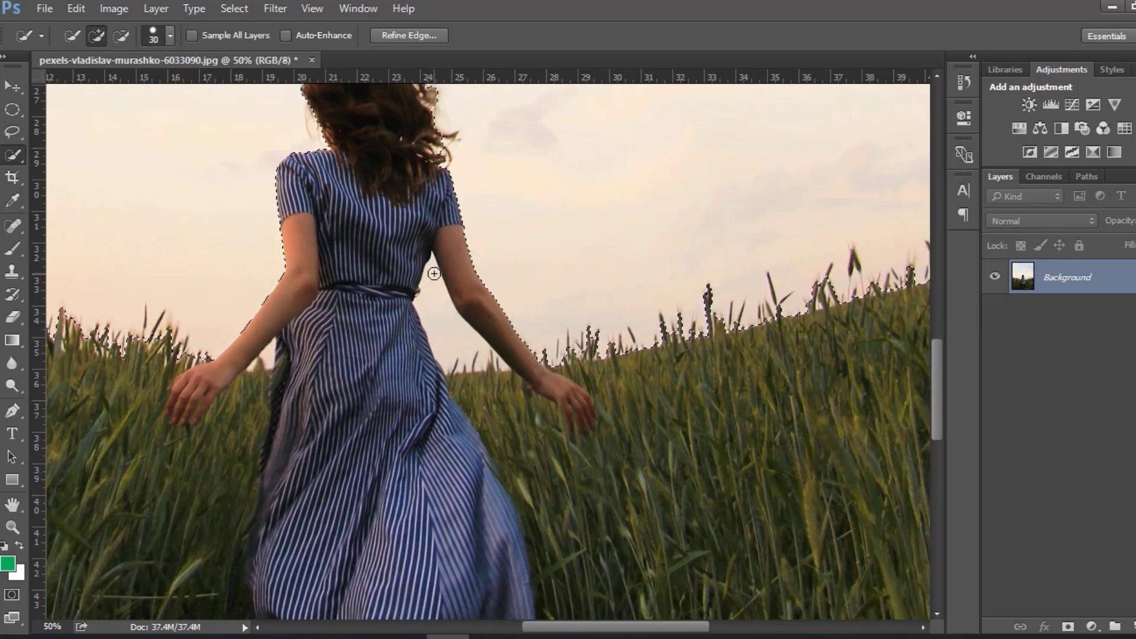
drag(434, 268, 433, 299)
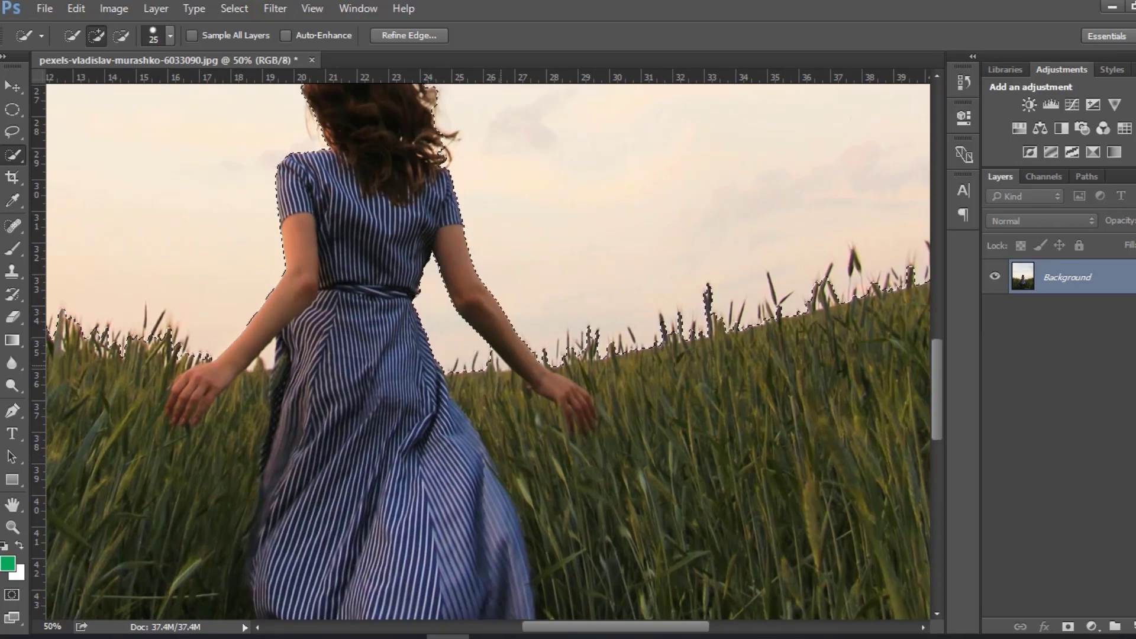
Add the small sky gap between the woman's left arm and dress with a 15 px brush, and invert the selection
key(bracketleft)
key(bracketleft)
click(266, 361)
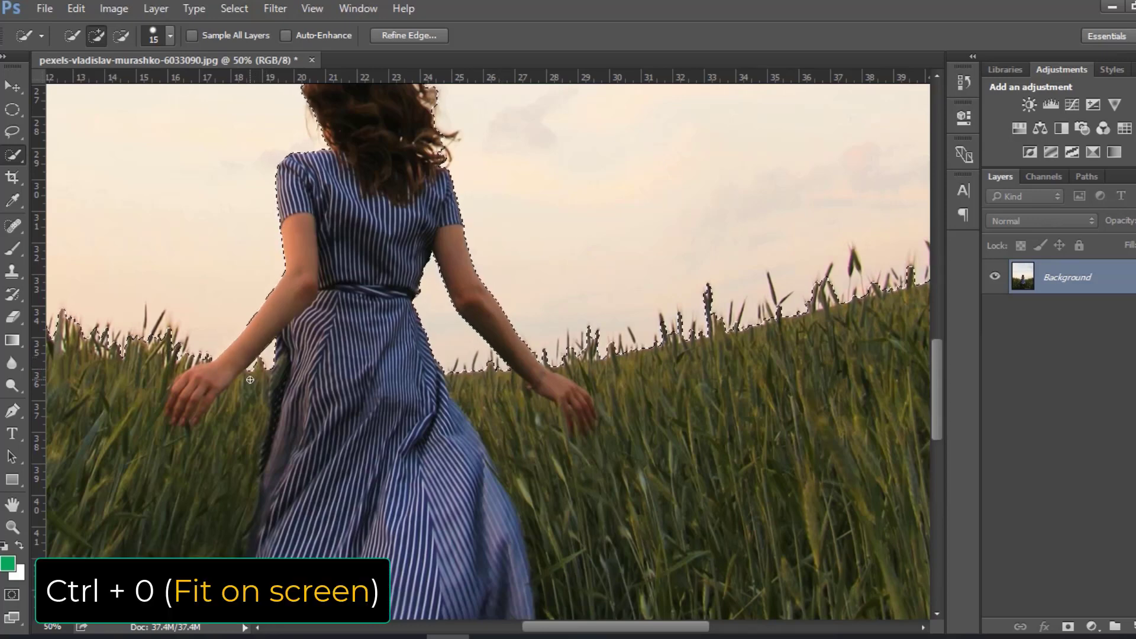
key(ctrl+0)
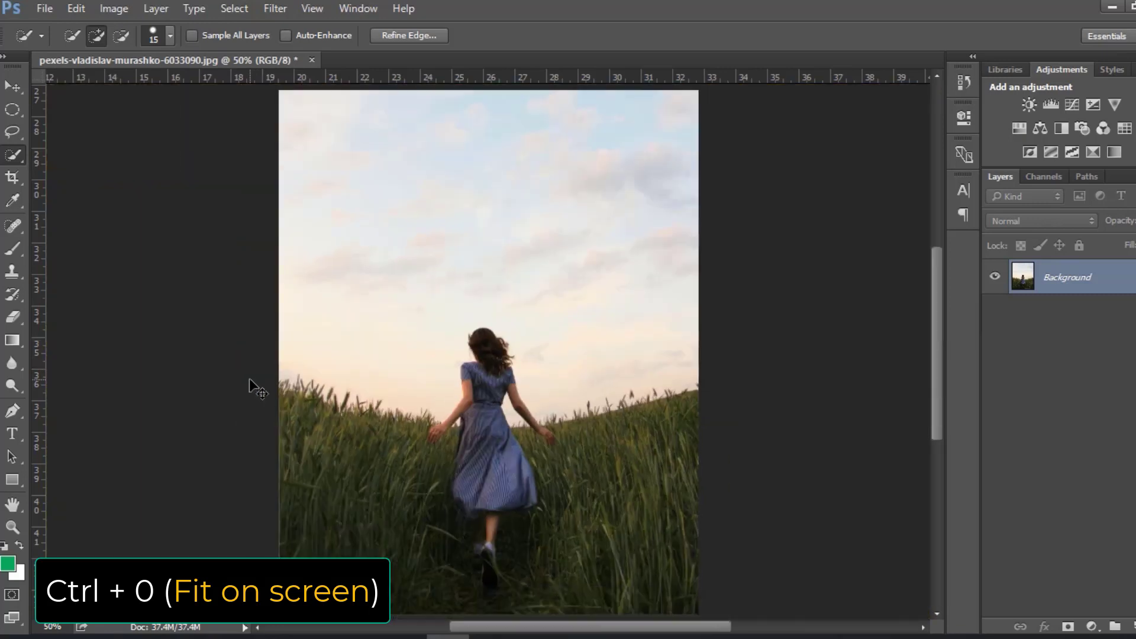
key(ctrl+shift+i)
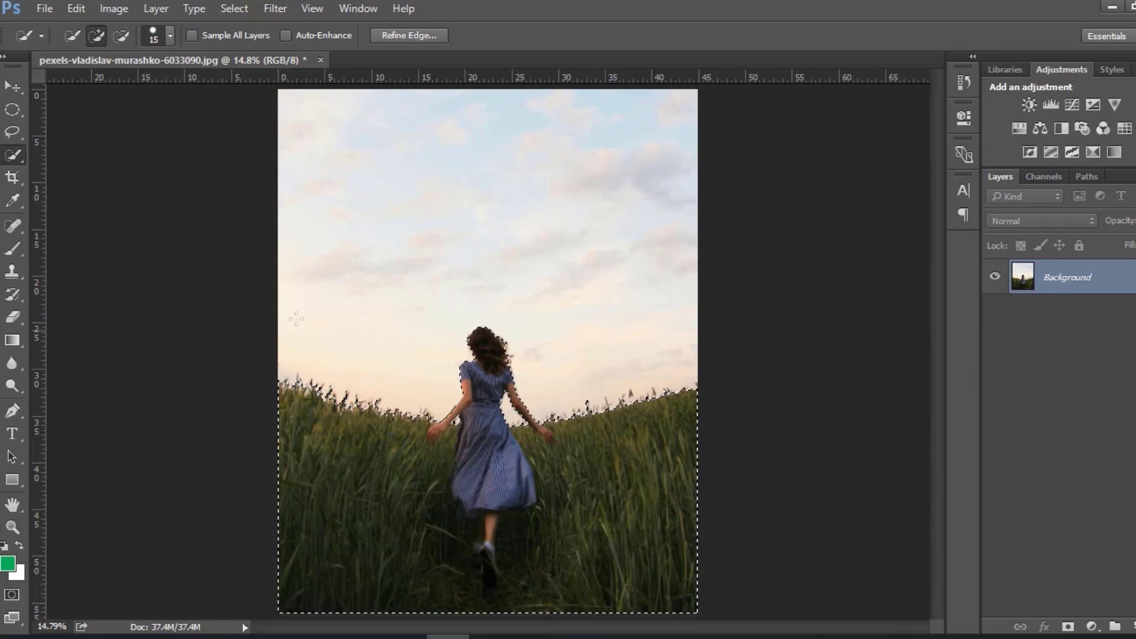
Open Refine Edge for the selection and brush over the grass tips on both sides of the woman with a size 250 refine brush
click(400, 34)
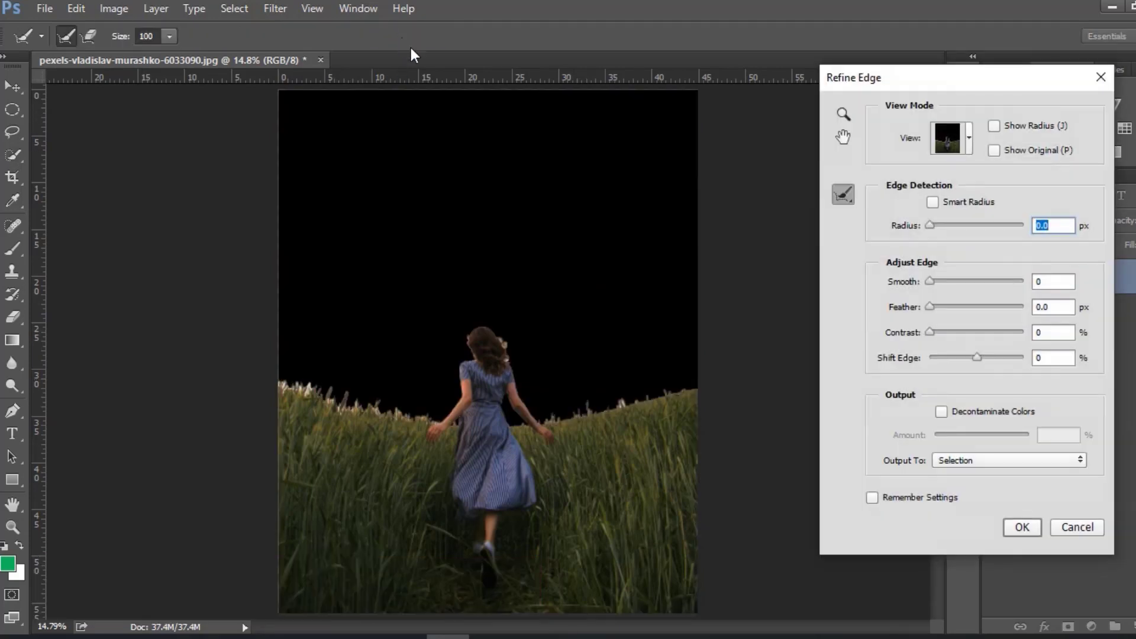
click(970, 140)
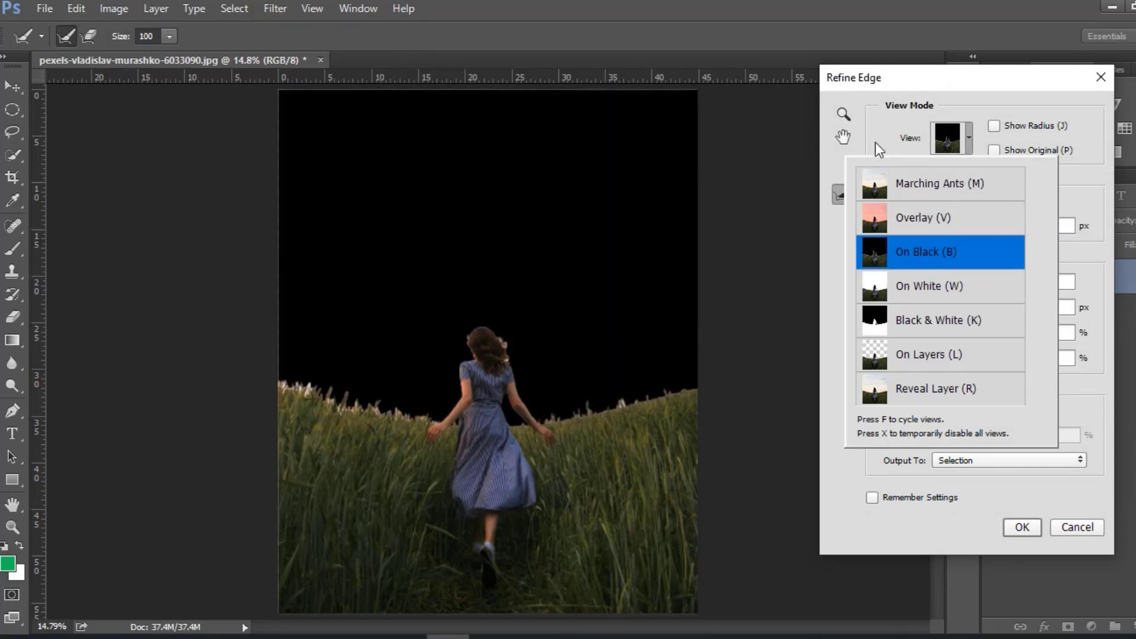
click(872, 134)
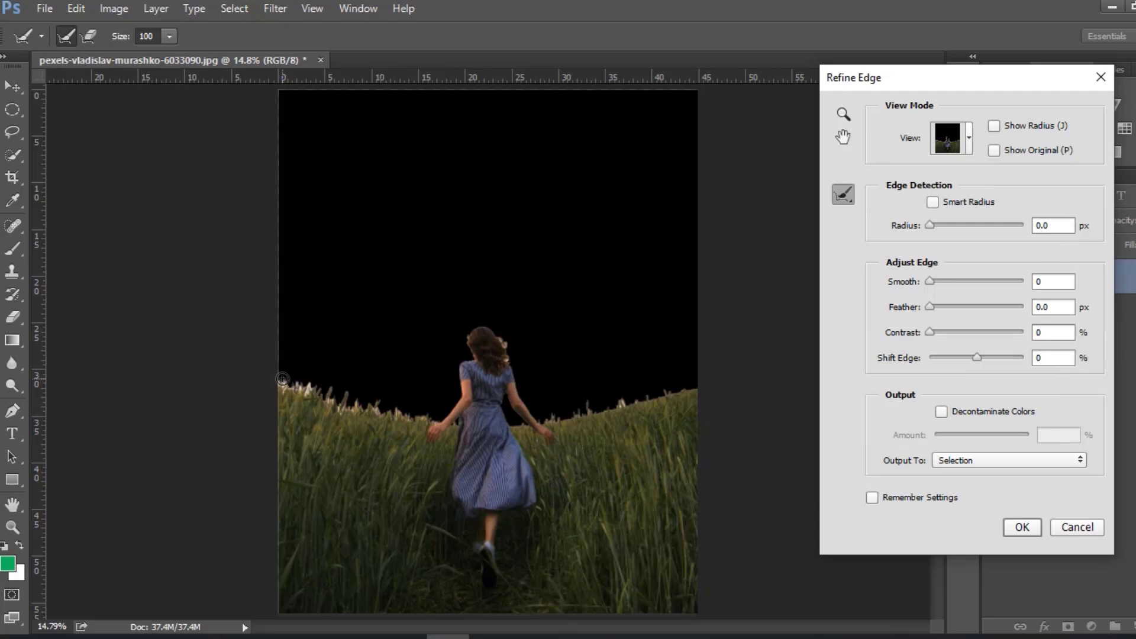
key(bracketright)
key(bracketright)
key(bracketright)
key(bracketright)
key(bracketright)
drag(283, 378, 438, 415)
drag(546, 411, 725, 371)
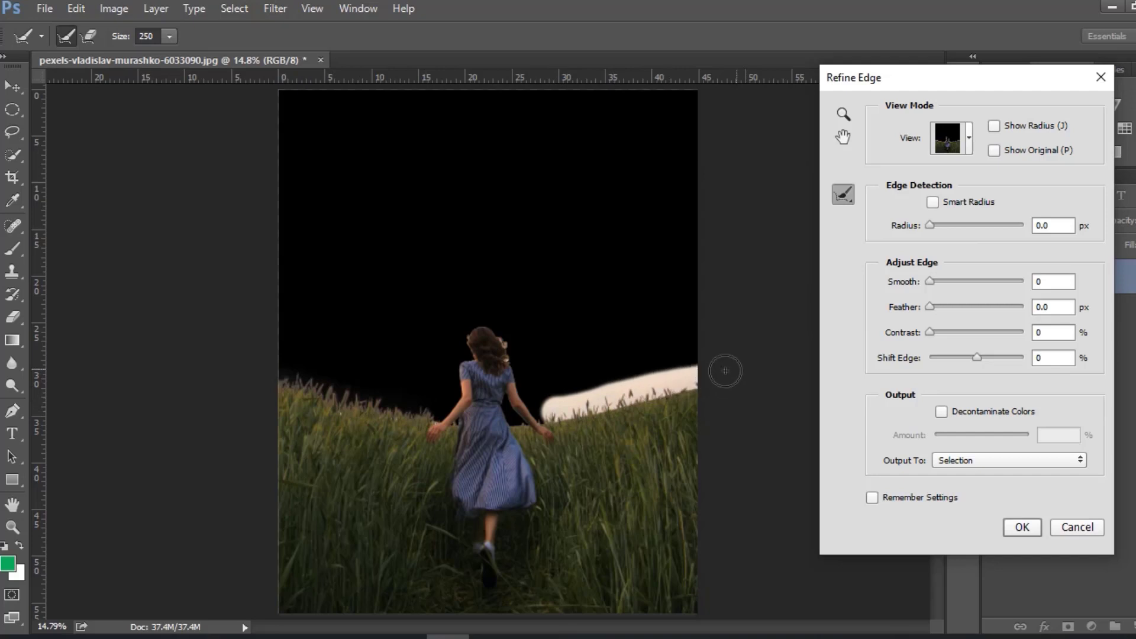
Refine the selection edge around both sides of the woman's hair with the refine brush
drag(506, 305, 545, 388)
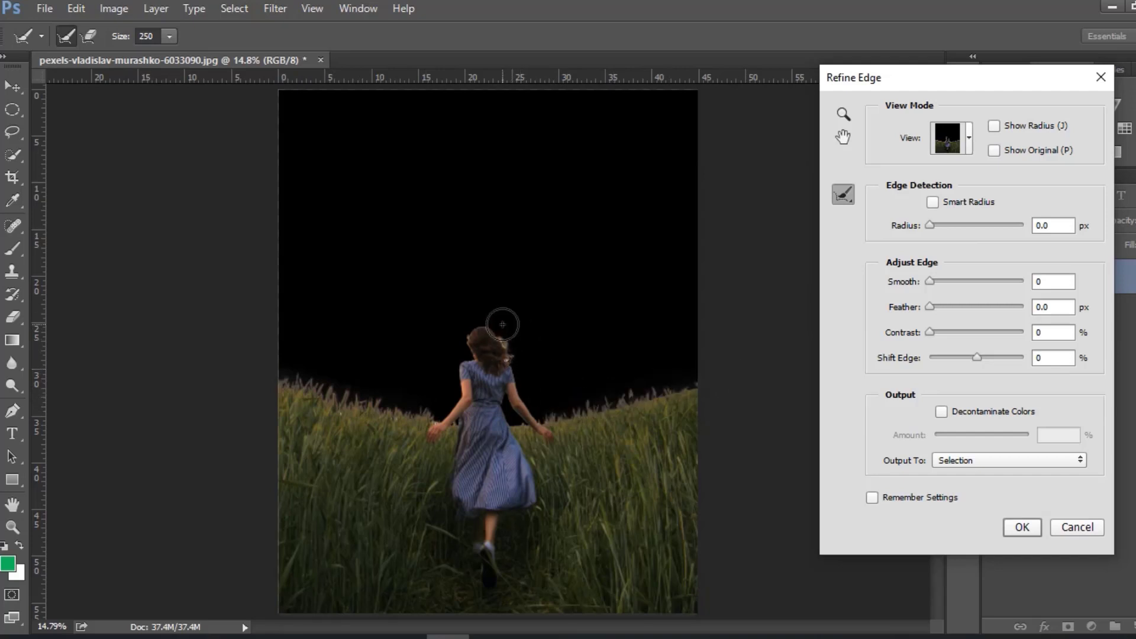
drag(502, 324, 521, 357)
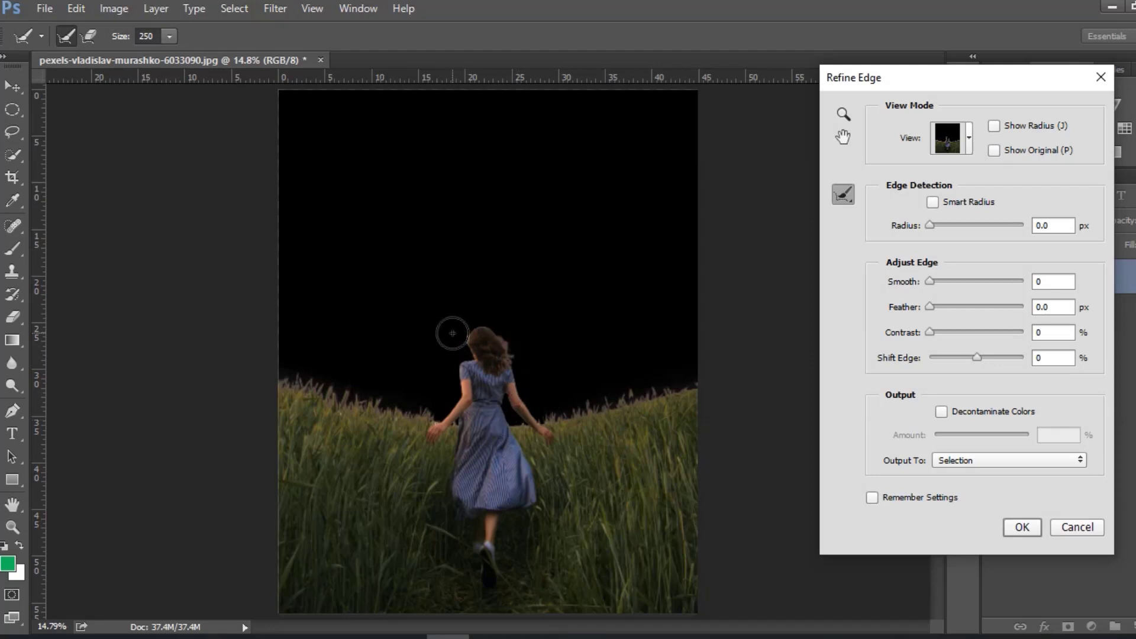
drag(452, 334, 450, 343)
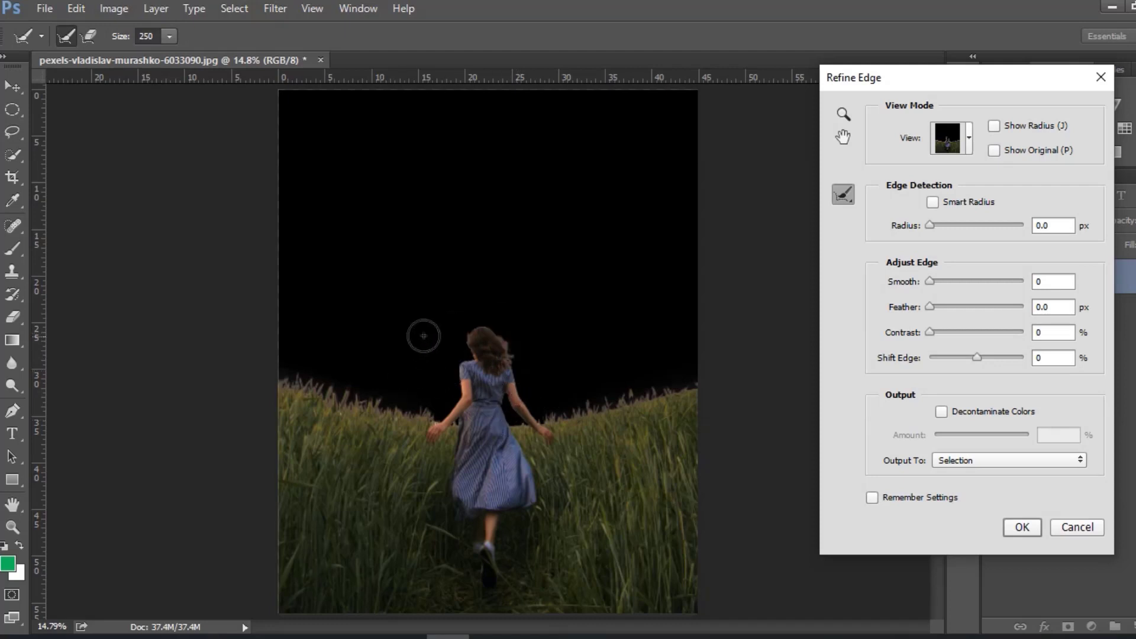
Turn on Decontaminate Colors at 50% and output the refined selection to a New Layer with Layer Mask
click(942, 413)
click(971, 460)
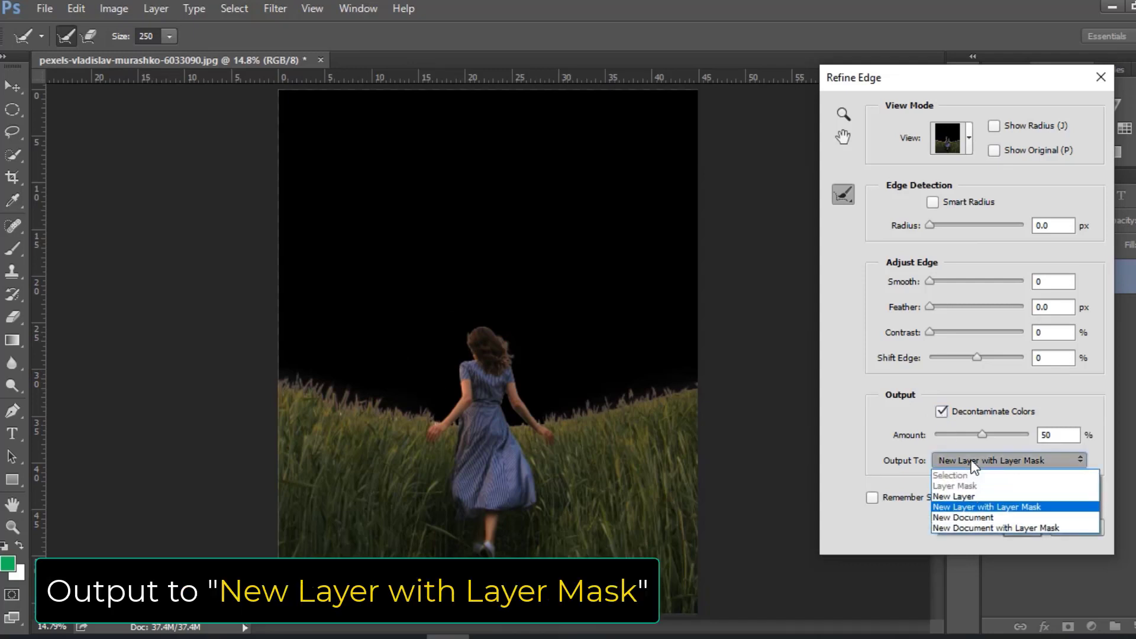
click(977, 507)
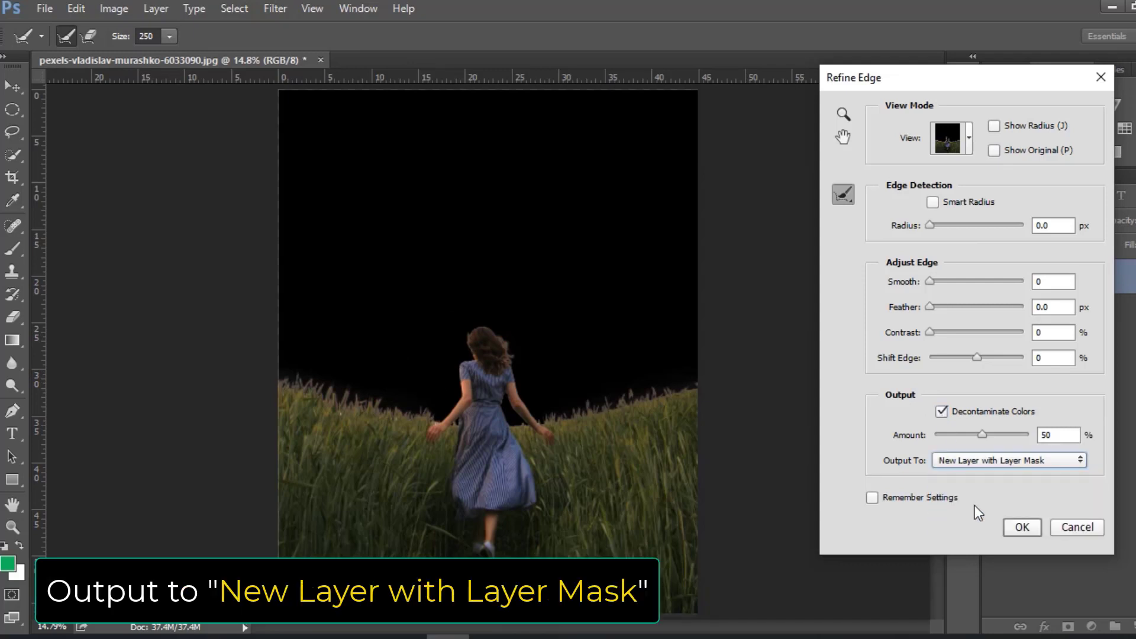
click(1020, 527)
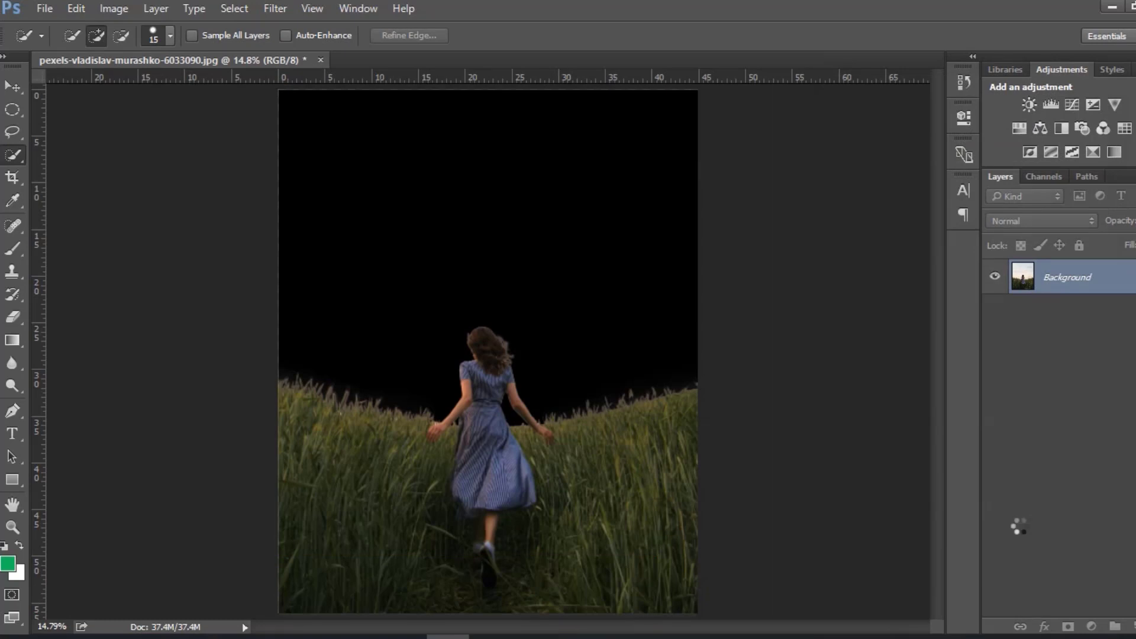
Place the sky image pexels-free-nature-stock-1376766 from the photo folder directly above the Background layer, below the masked copy
click(1063, 312)
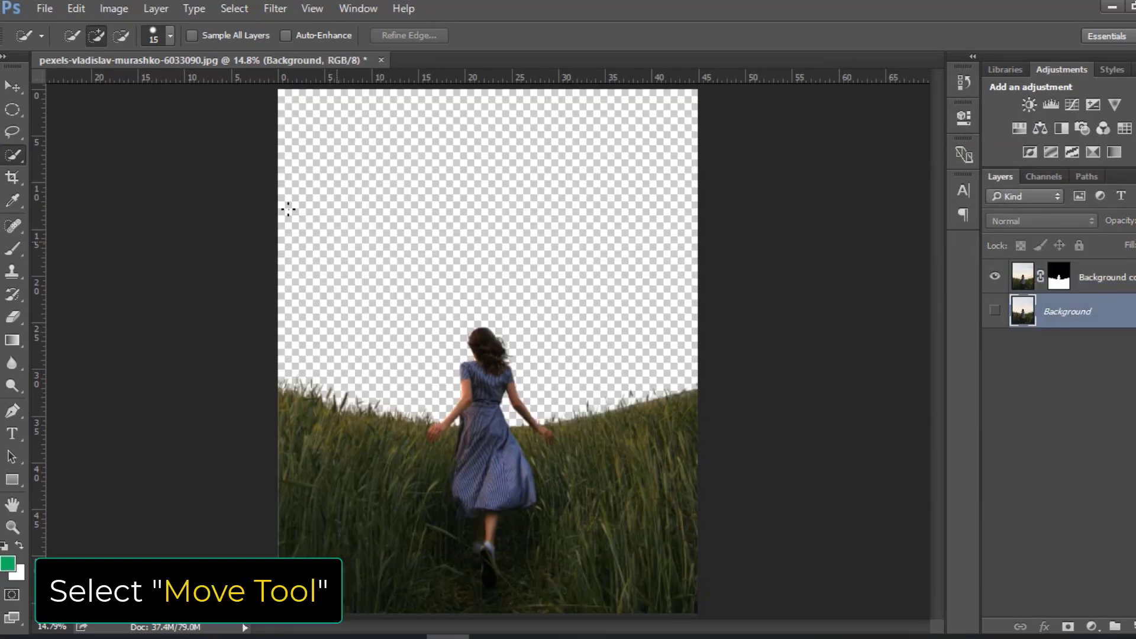
click(13, 86)
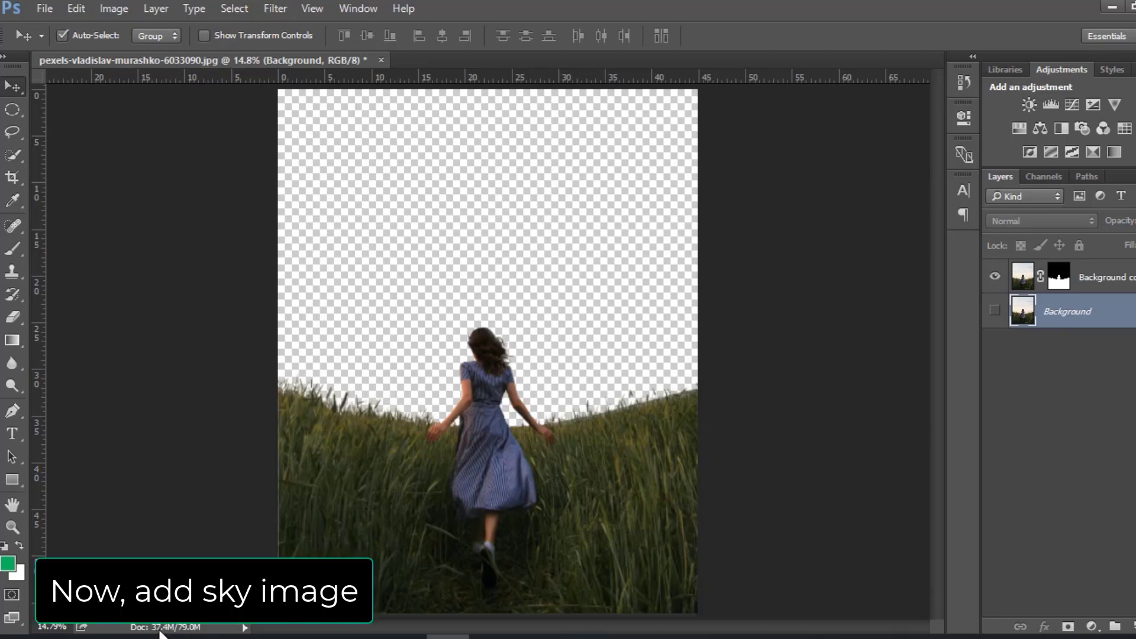
click(183, 635)
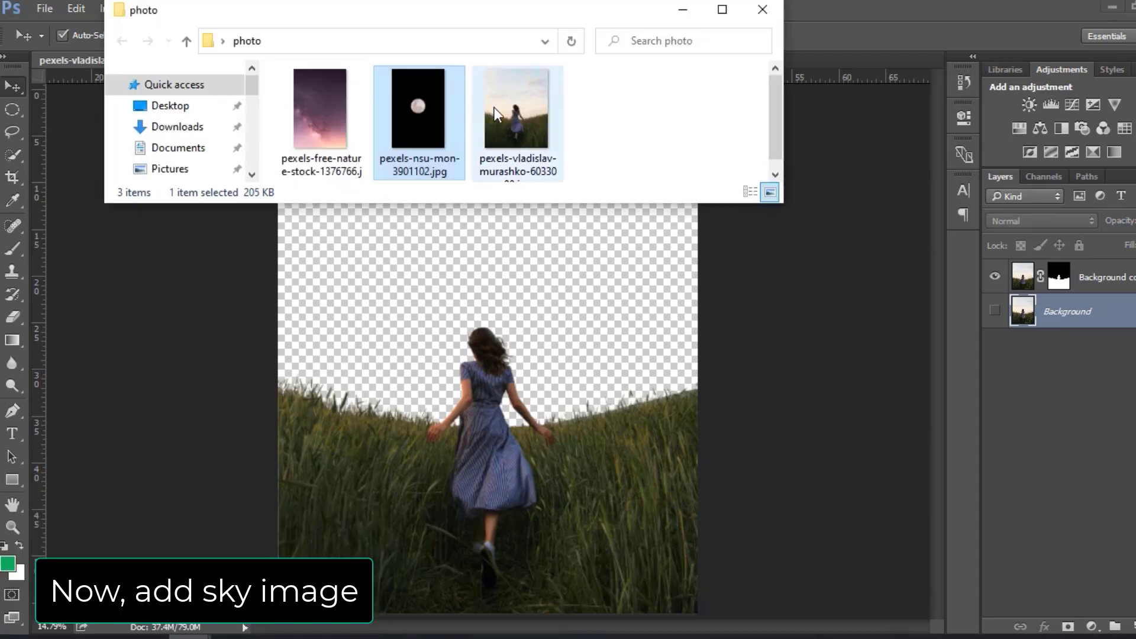
click(347, 114)
drag(325, 111, 469, 354)
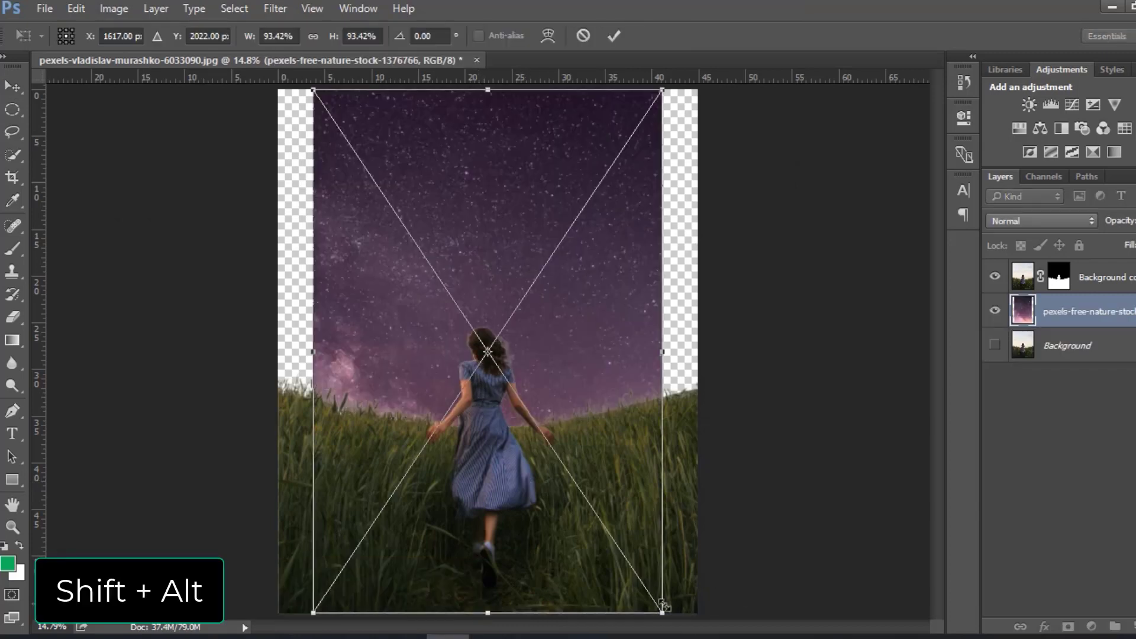
Scale the sky image proportionally to about 116%, move it up to about Y 616 px, and commit the transform
drag(662, 613, 691, 619)
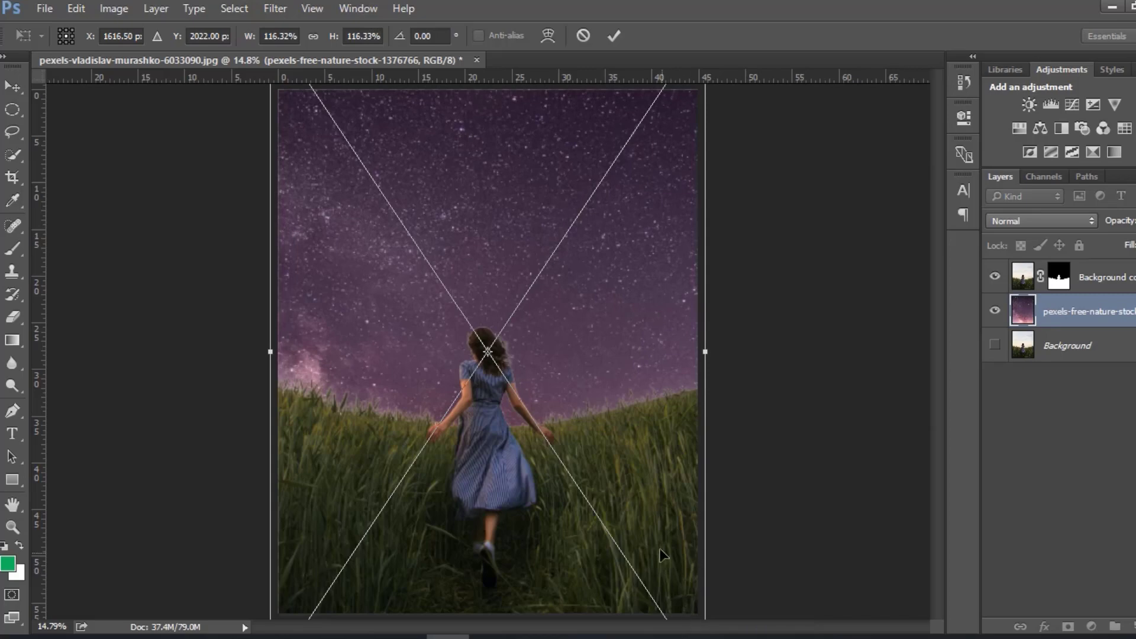
drag(661, 552, 642, 325)
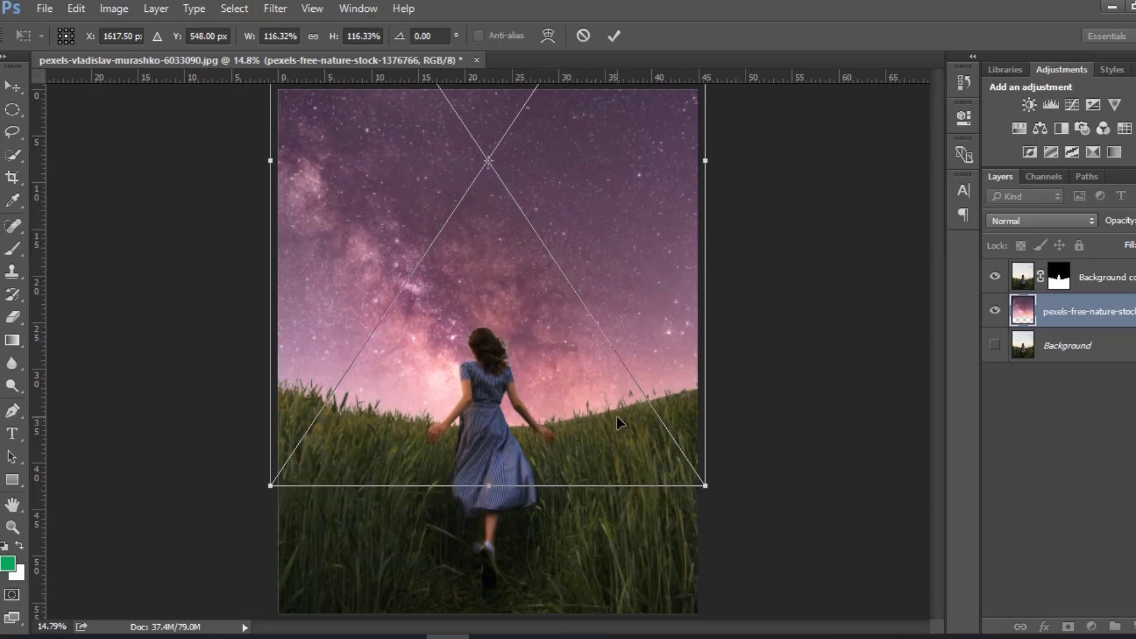
drag(608, 443, 605, 455)
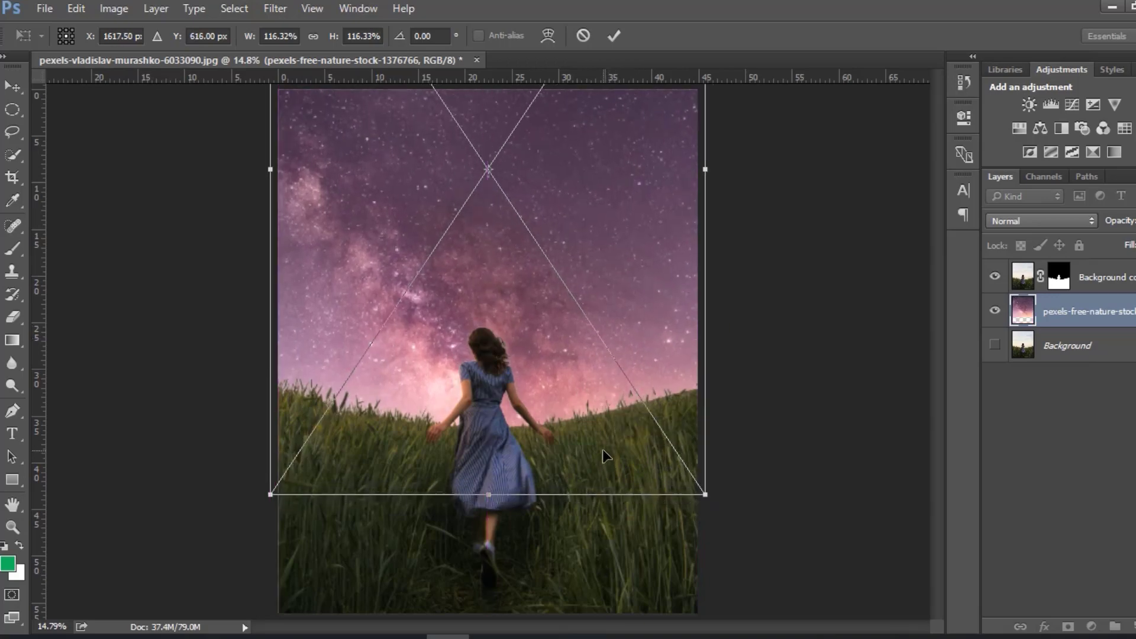
click(617, 32)
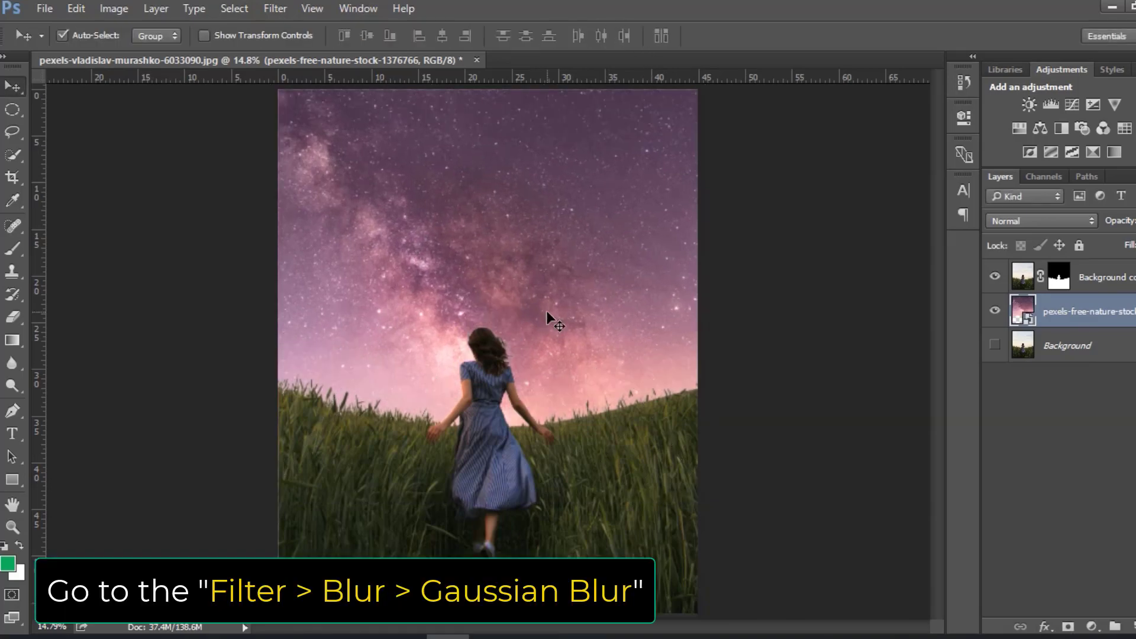
Apply a Gaussian Blur with a 10 px radius to the placed sky layer
click(275, 8)
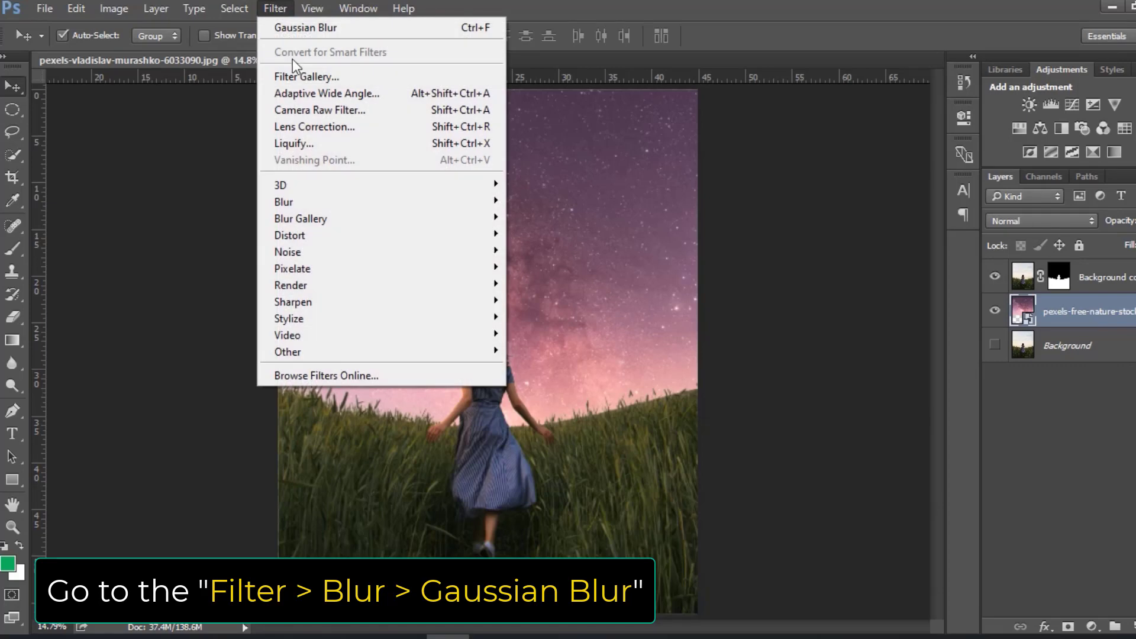
mouse_move(343, 207)
click(569, 266)
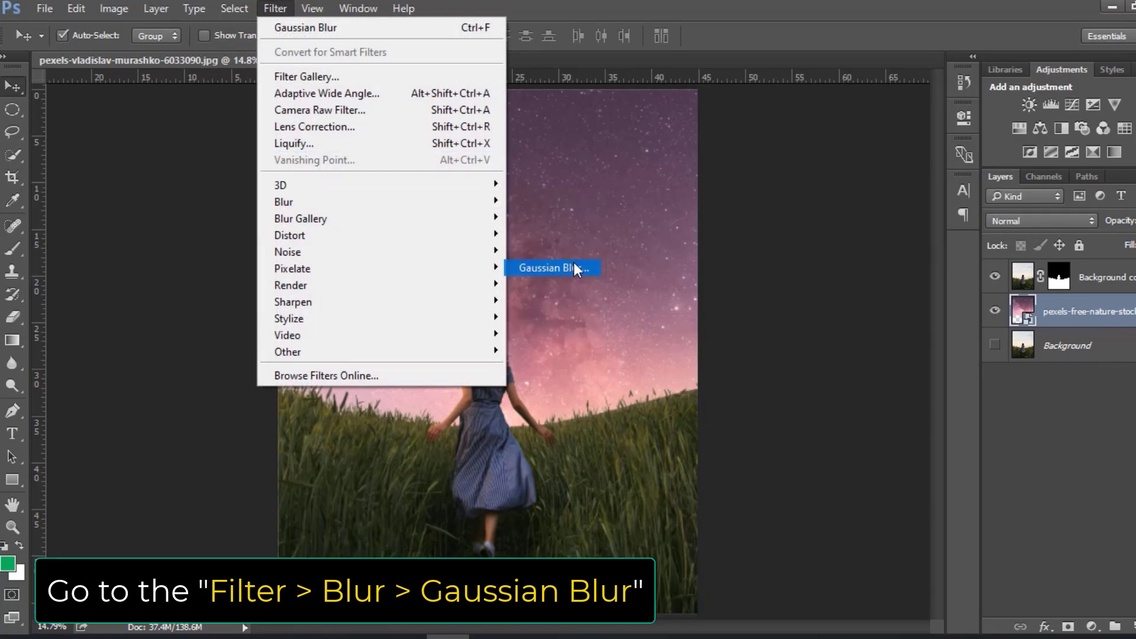
click(688, 361)
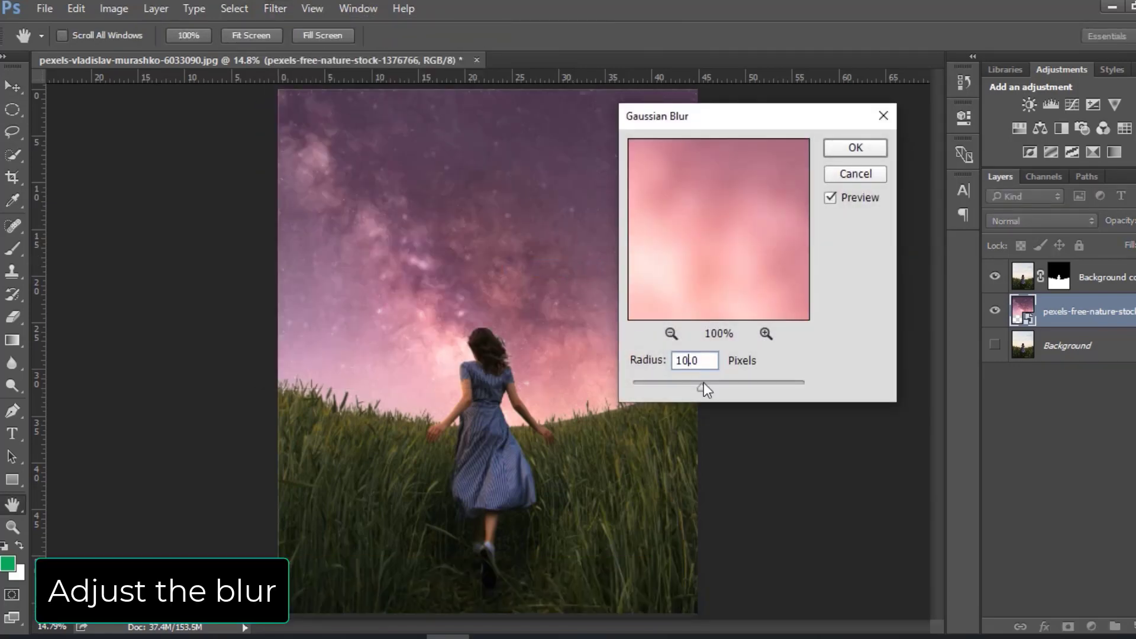
drag(704, 384, 652, 388)
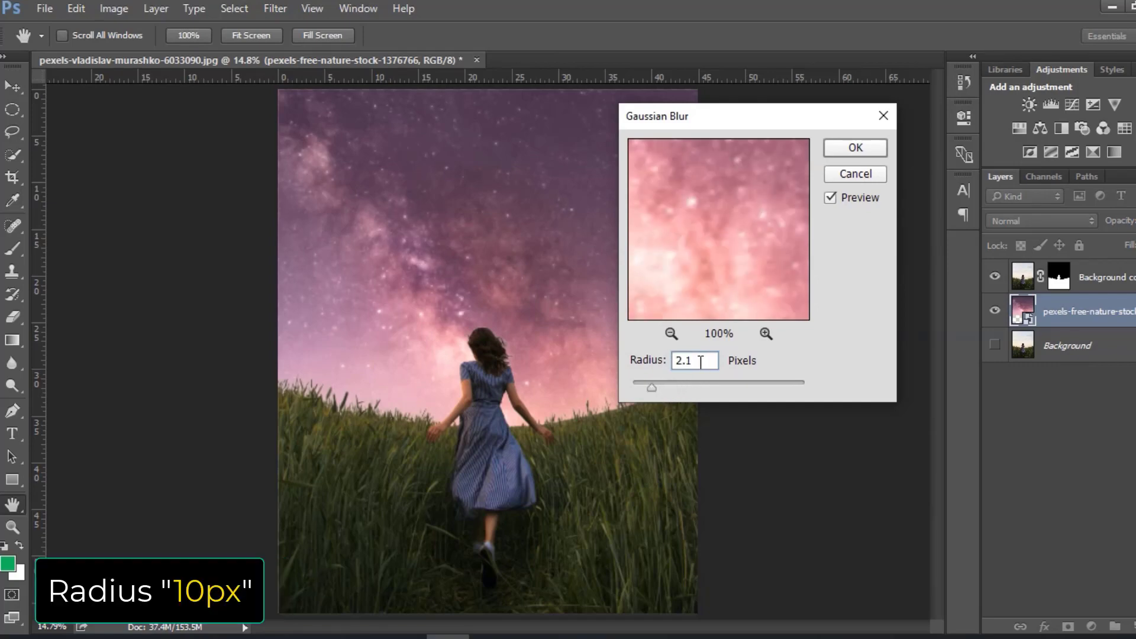
text(10)
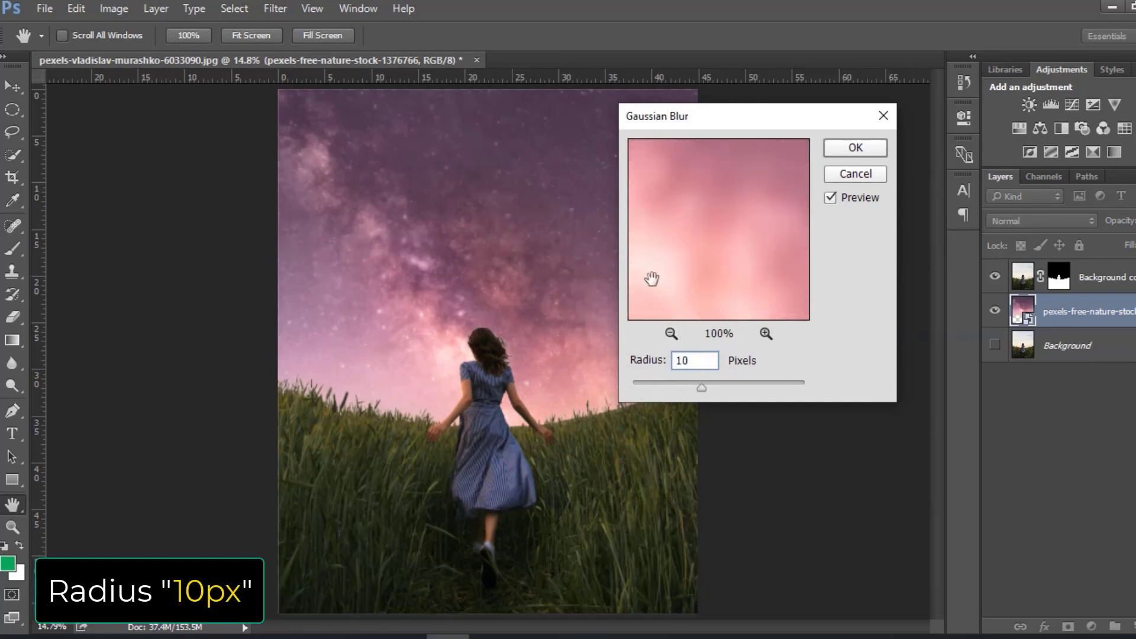
click(855, 148)
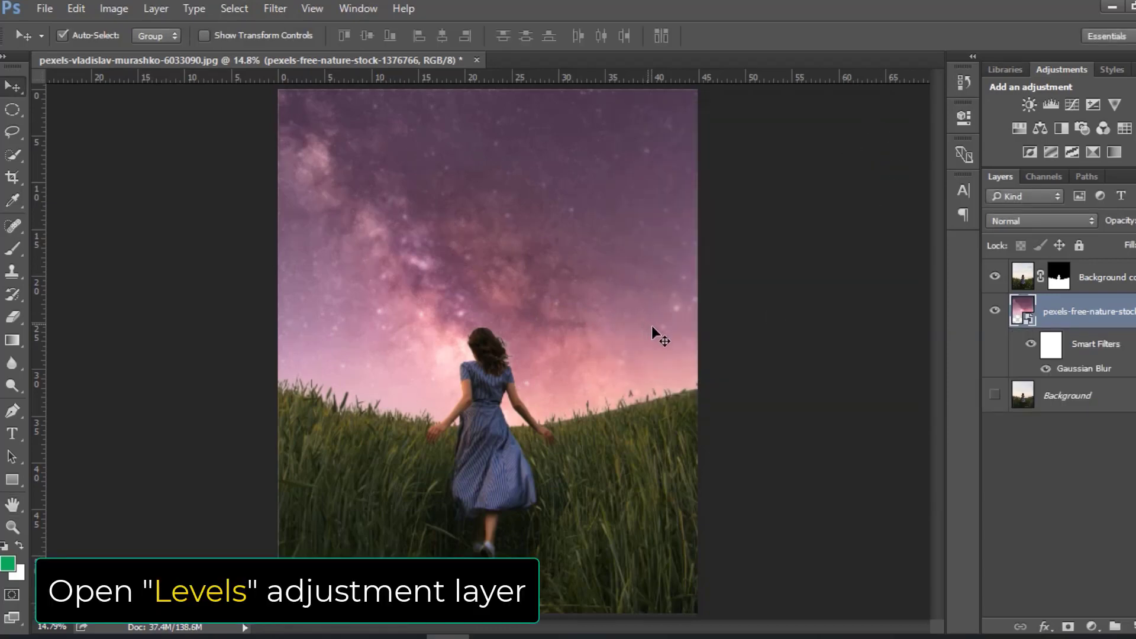
Add a Levels adjustment layer above the placed sky and set its output levels to 0 and 150
click(1091, 627)
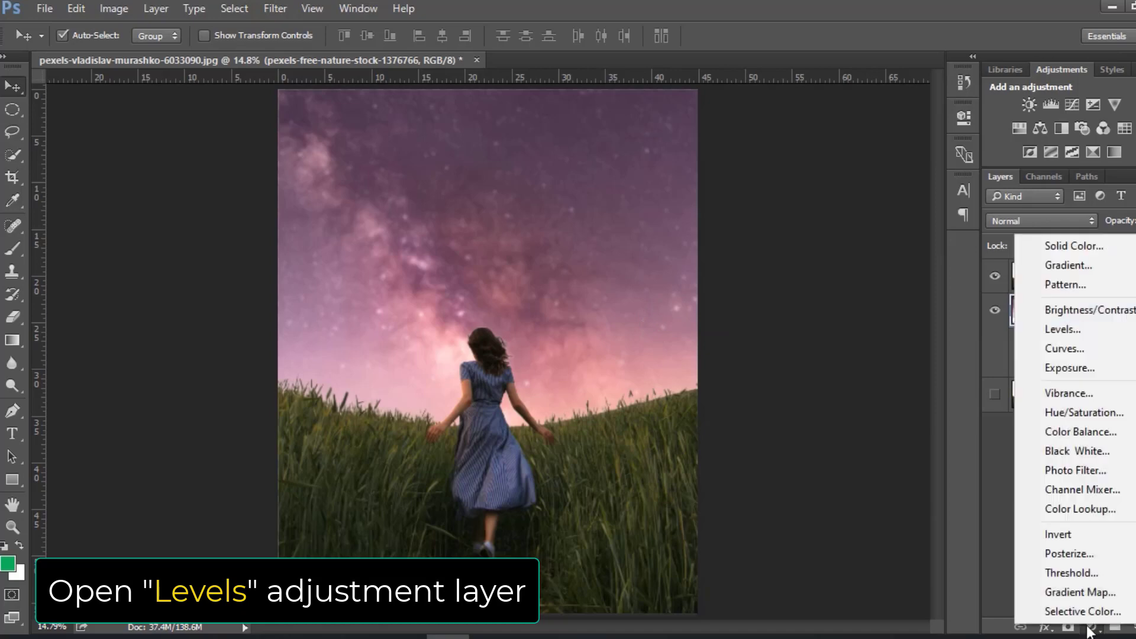
click(1072, 329)
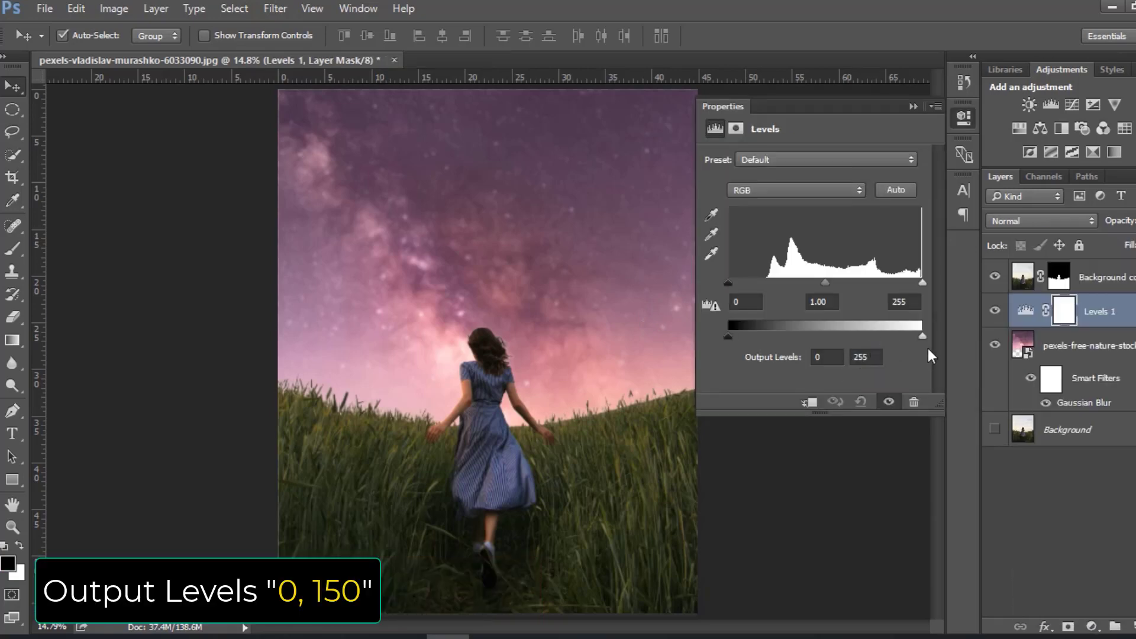
drag(923, 335, 839, 336)
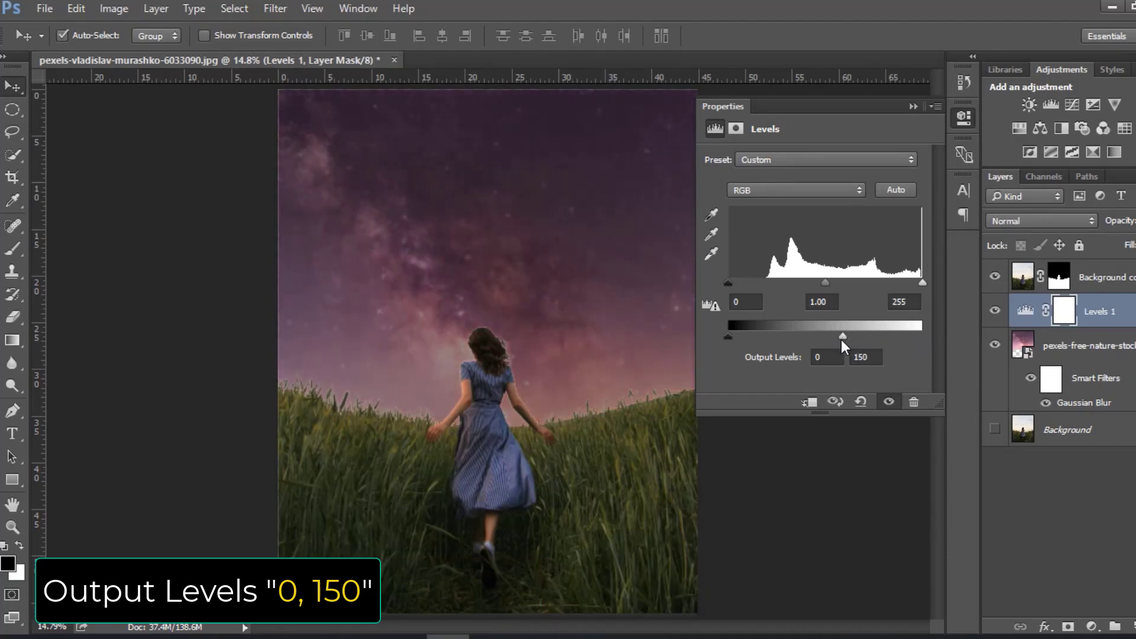
click(913, 106)
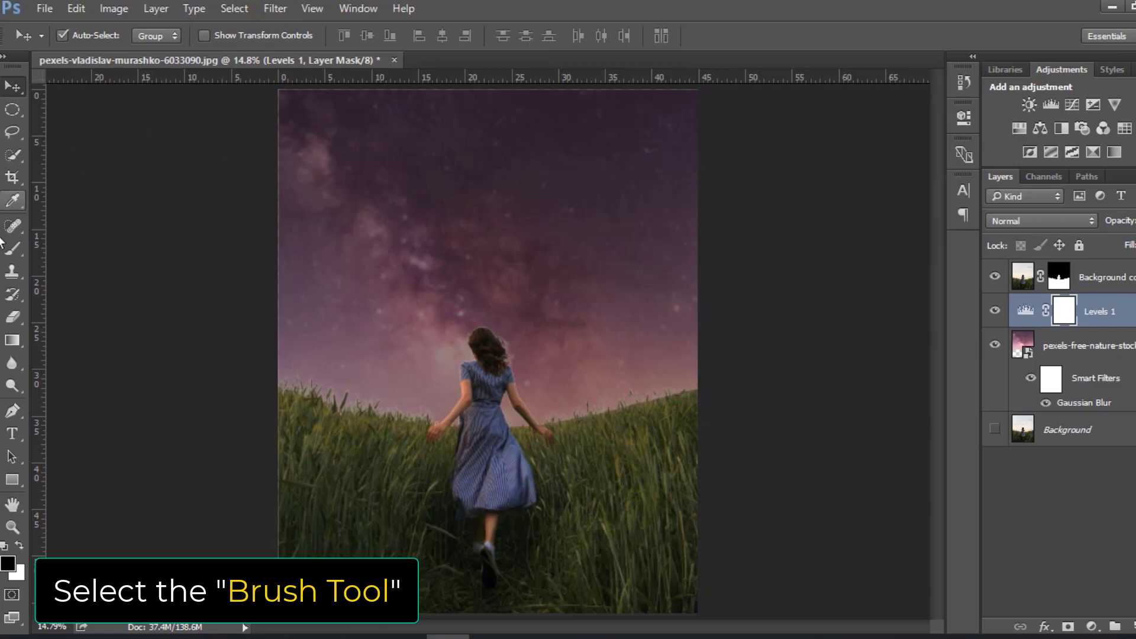
Set up the Brush tool with a black foreground color and a soft round tip at 0% hardness
drag(12, 248, 83, 247)
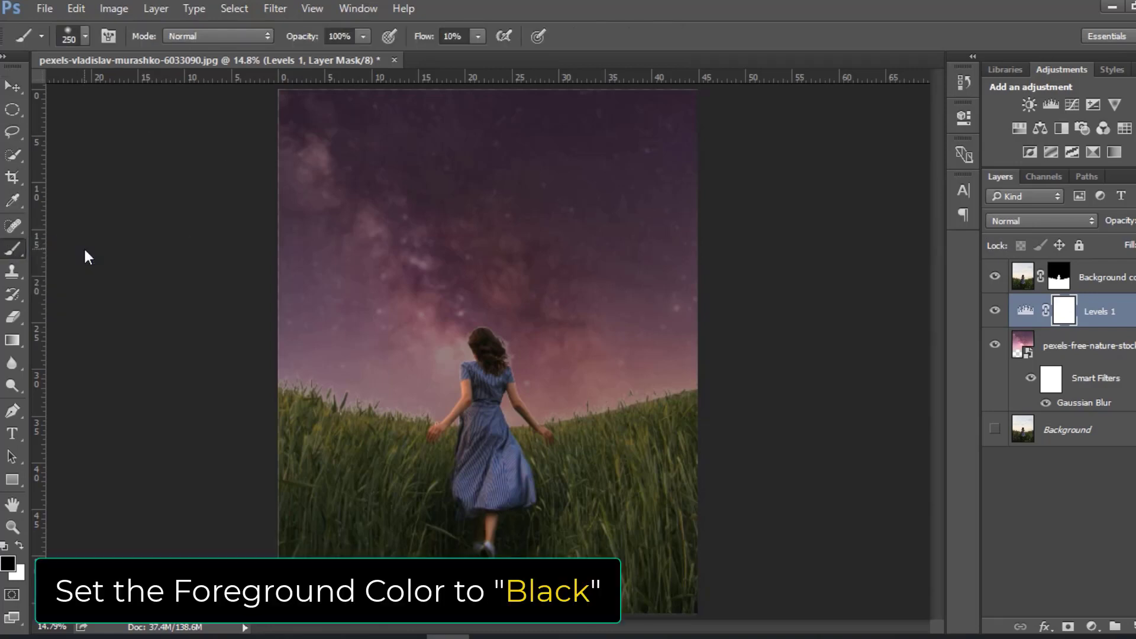
click(7, 565)
click(660, 448)
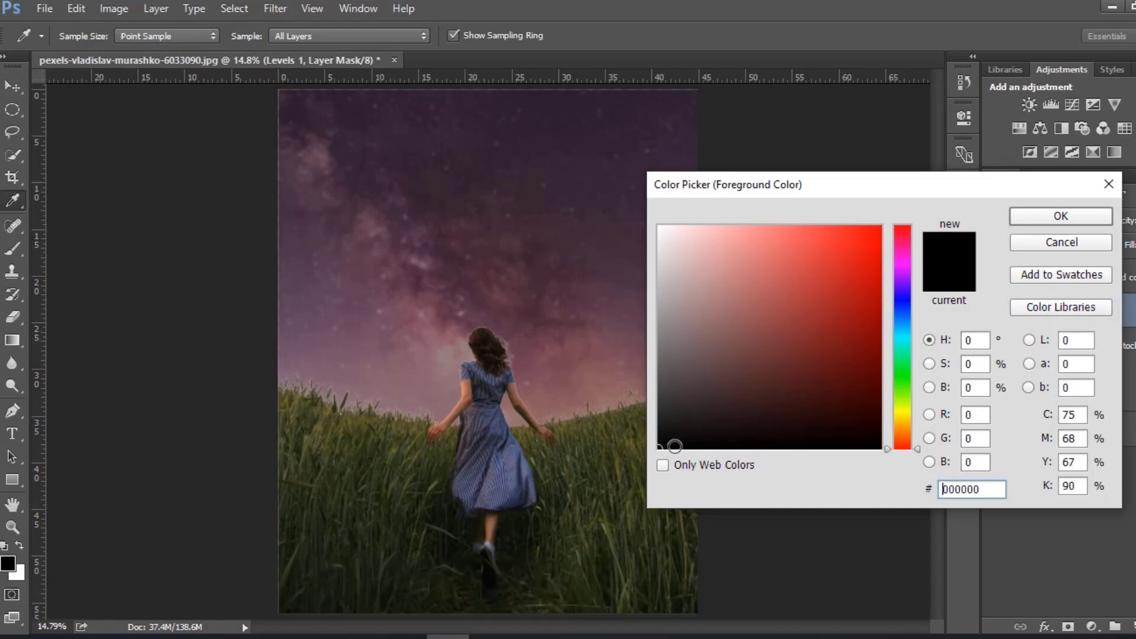
click(1046, 219)
click(85, 39)
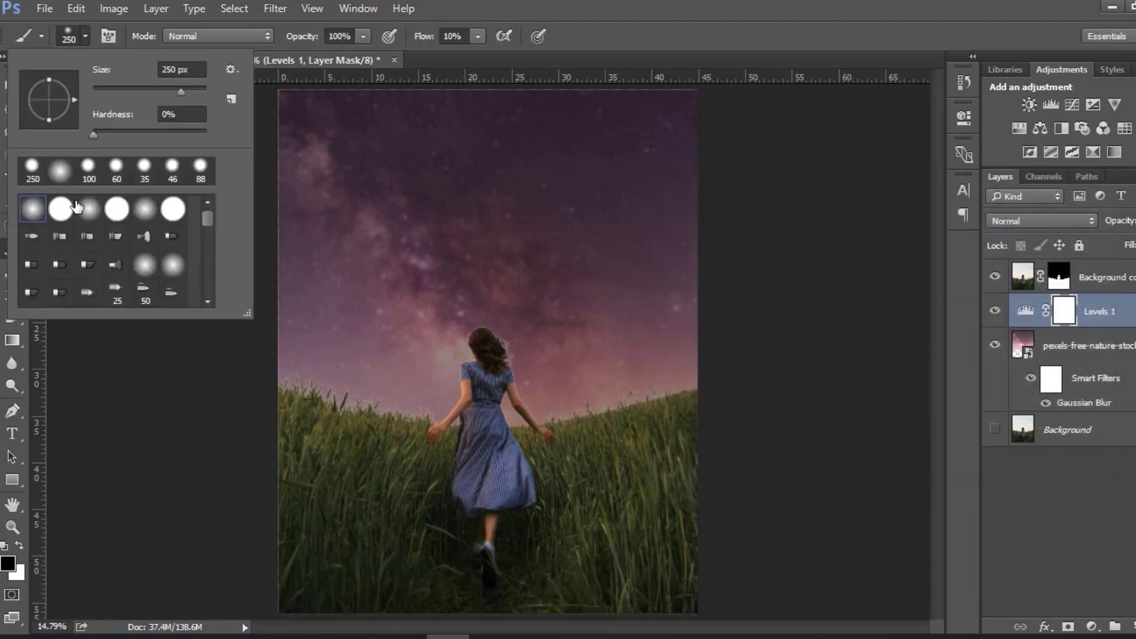
click(45, 213)
key(Return)
Paint the sky's Levels mask along the horizon and around the woman with a 600 px brush at 100% opacity and 50% flow
click(344, 38)
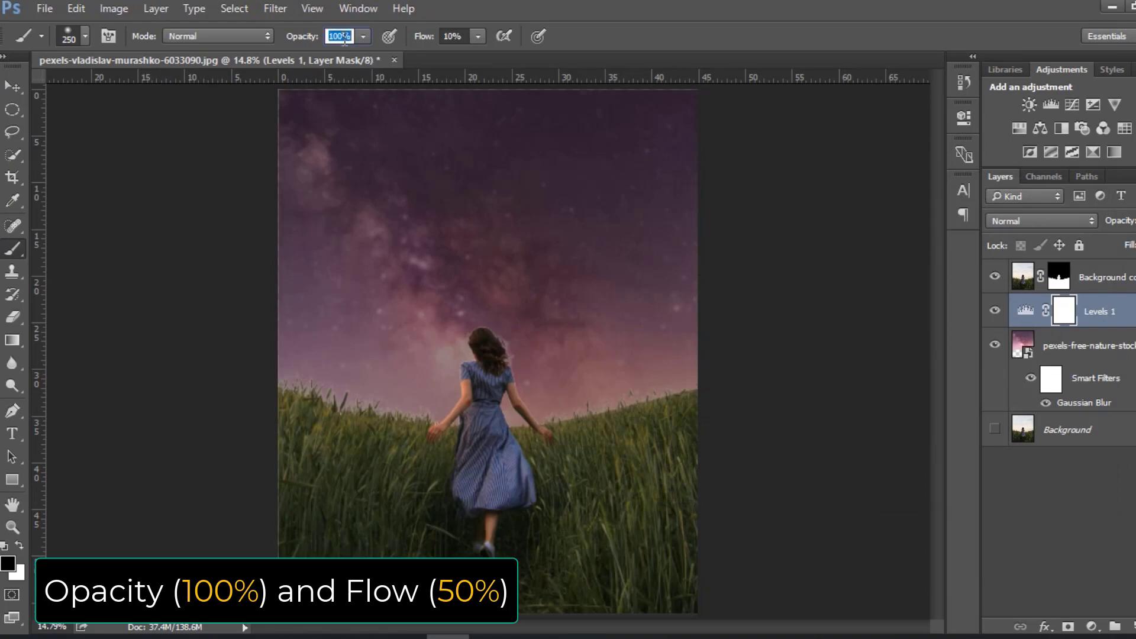
click(449, 37)
text(5)
key(Return)
key(bracketright)
key(bracketright)
key(bracketright)
key(bracketright)
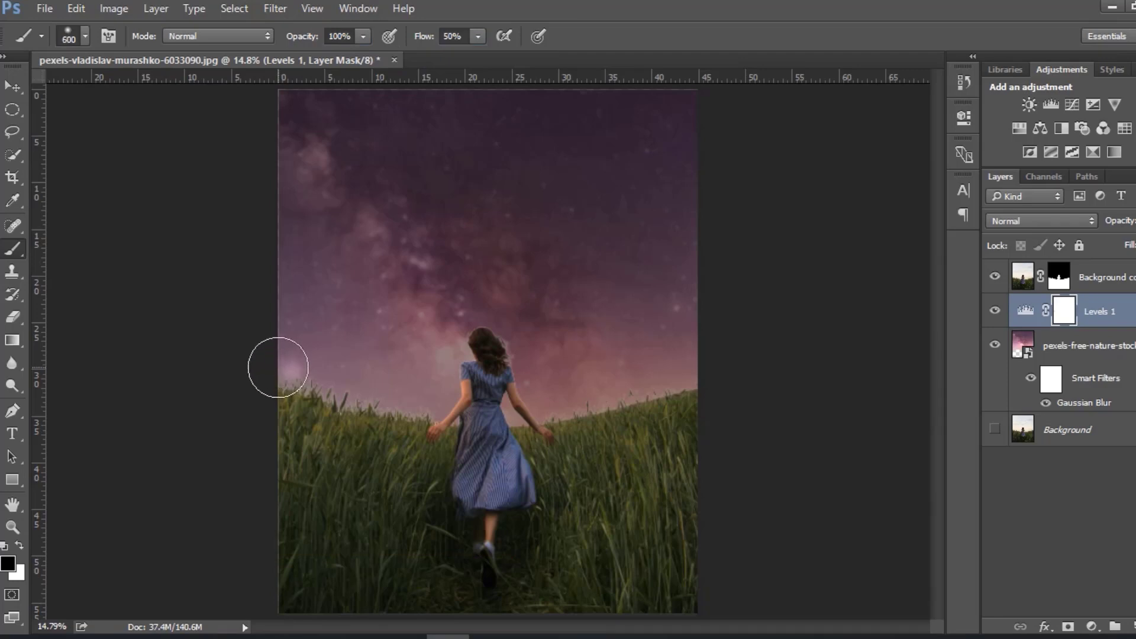
mouse_move(278, 364)
mouse_down()
mouse_move(437, 404)
mouse_move(432, 410)
mouse_move(483, 406)
mouse_move(434, 358)
mouse_move(461, 356)
mouse_move(548, 406)
mouse_move(704, 385)
mouse_move(617, 402)
mouse_move(491, 397)
mouse_move(505, 361)
mouse_move(467, 388)
mouse_up()
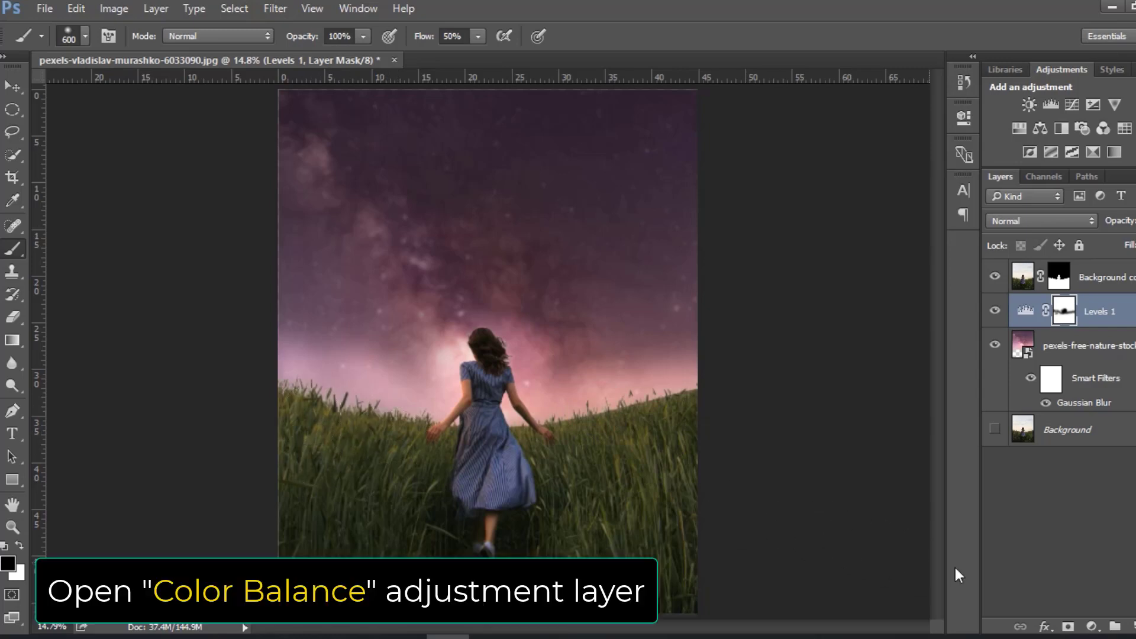
Add a Color Balance adjustment layer above the sky's Levels layer with midtones Cyan-Red +20 and Yellow-Blue +60
click(1092, 626)
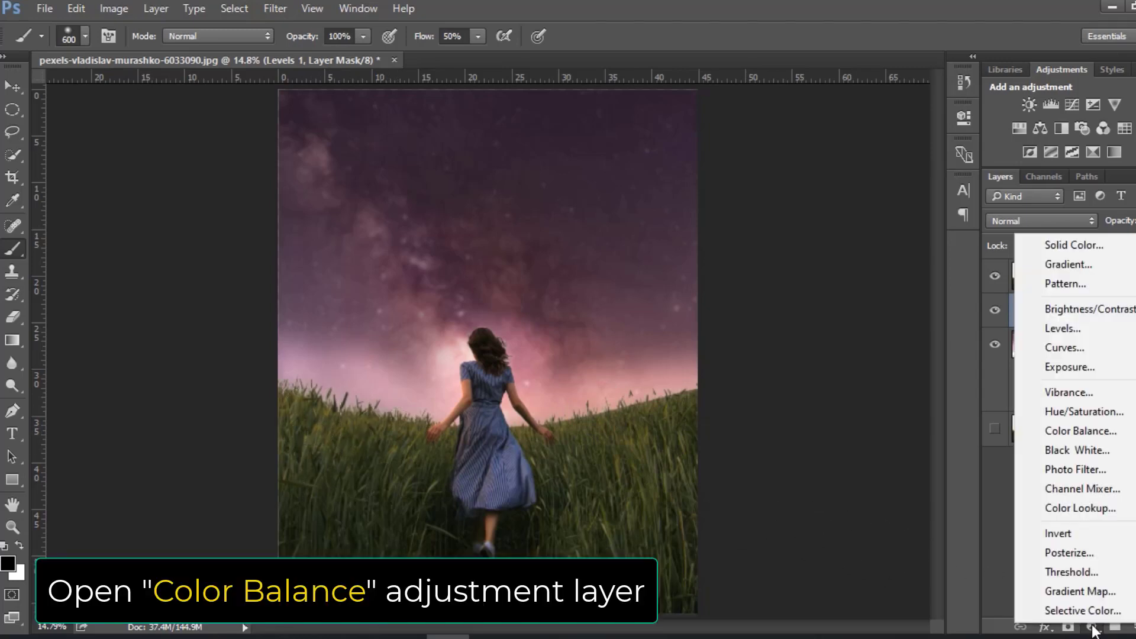
click(1088, 430)
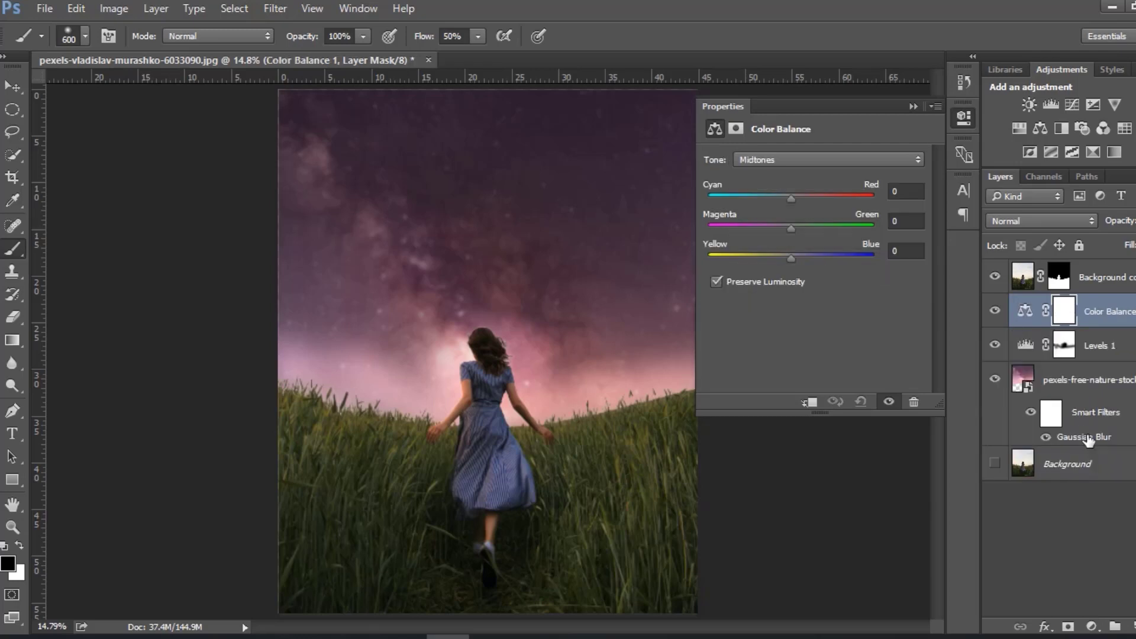
click(747, 159)
click(755, 186)
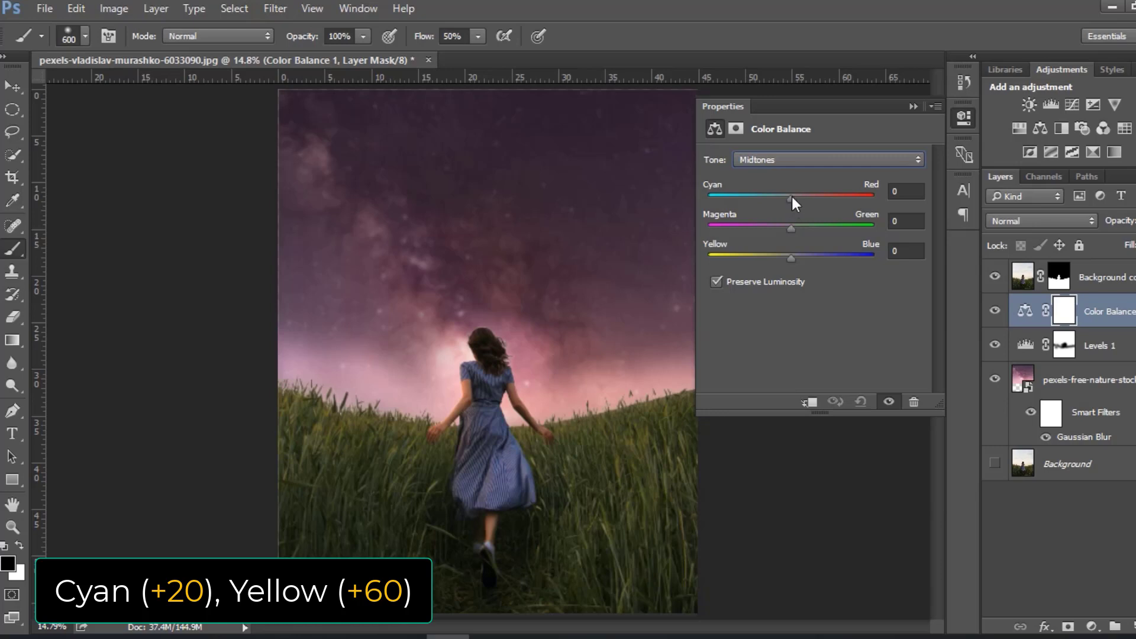
drag(791, 197, 807, 202)
drag(791, 258, 839, 259)
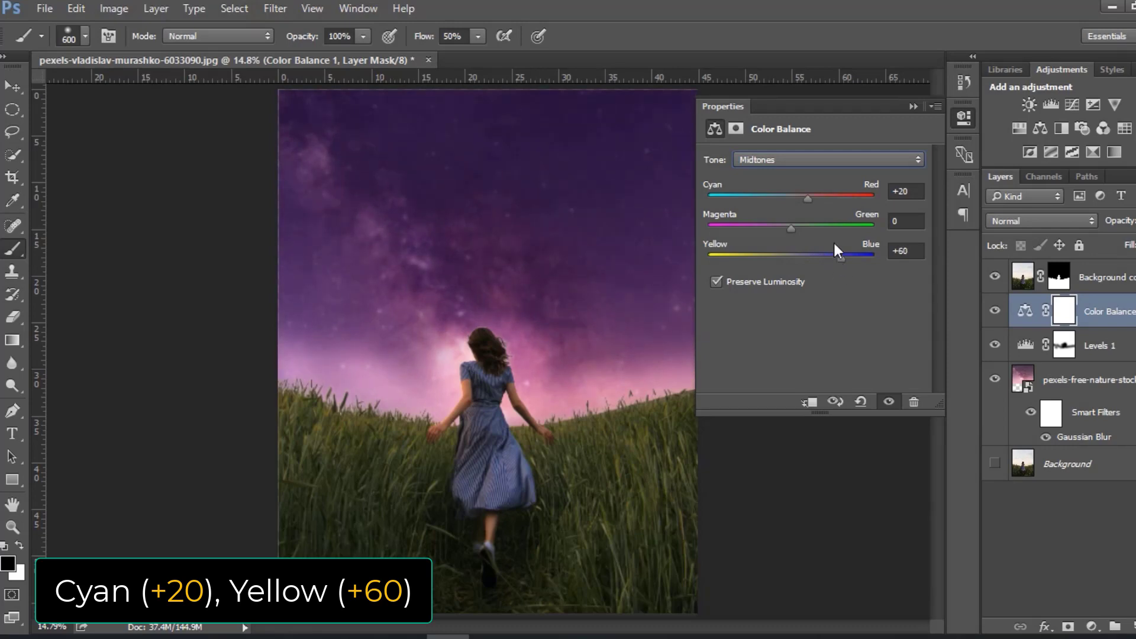
click(913, 106)
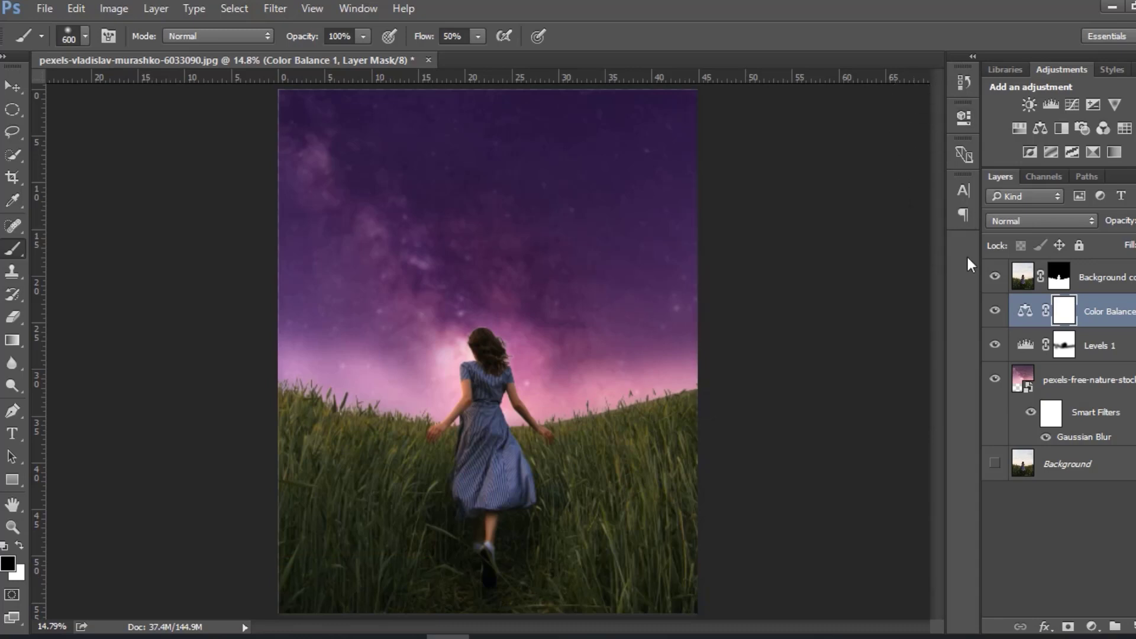
Clip a new Levels adjustment layer to the masked Background copy and set its output levels to 0 and 150
click(1106, 285)
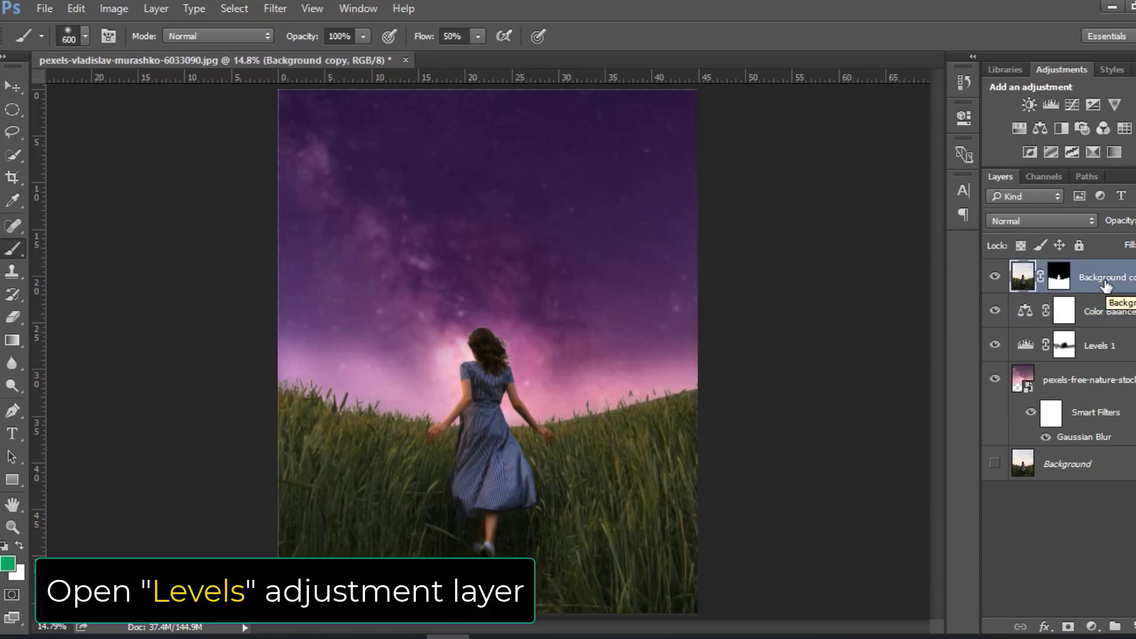
click(1092, 626)
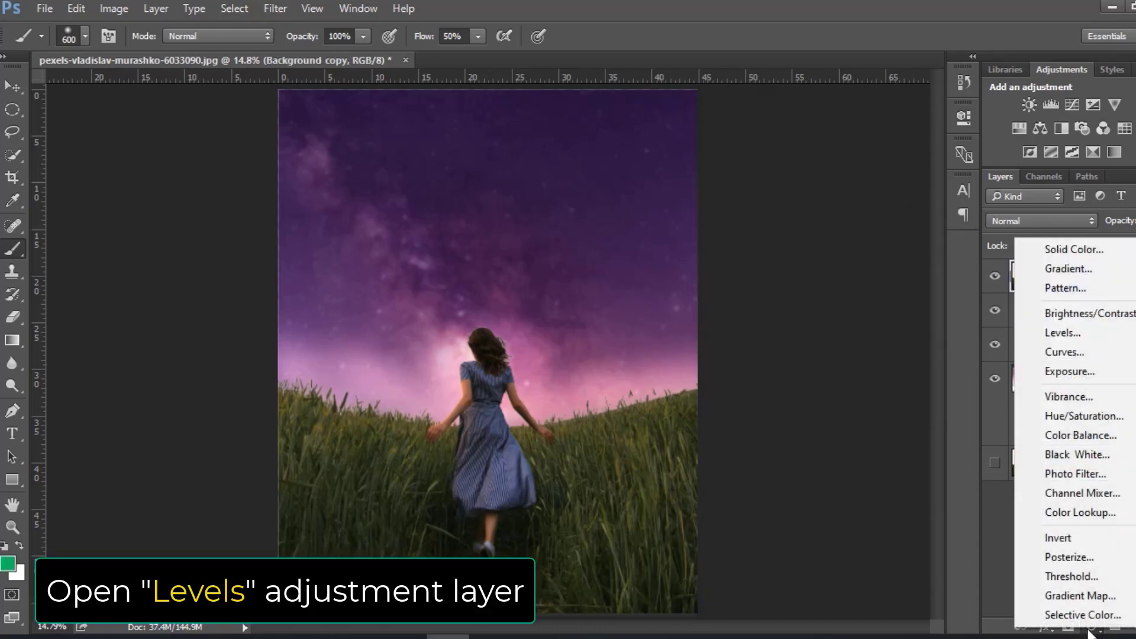
click(1056, 334)
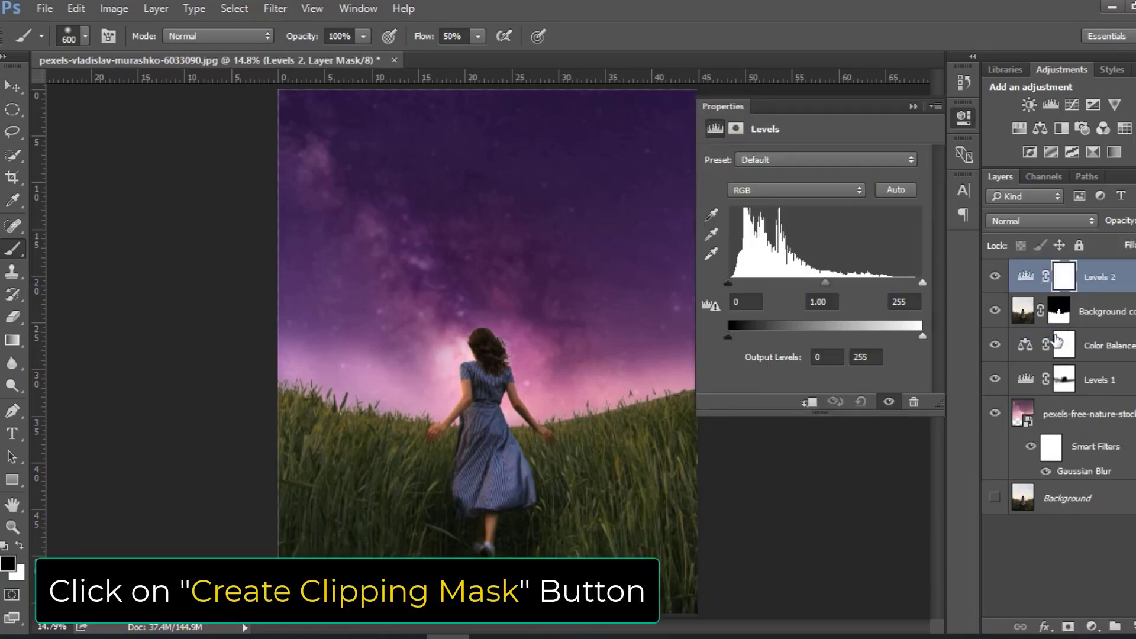
click(809, 402)
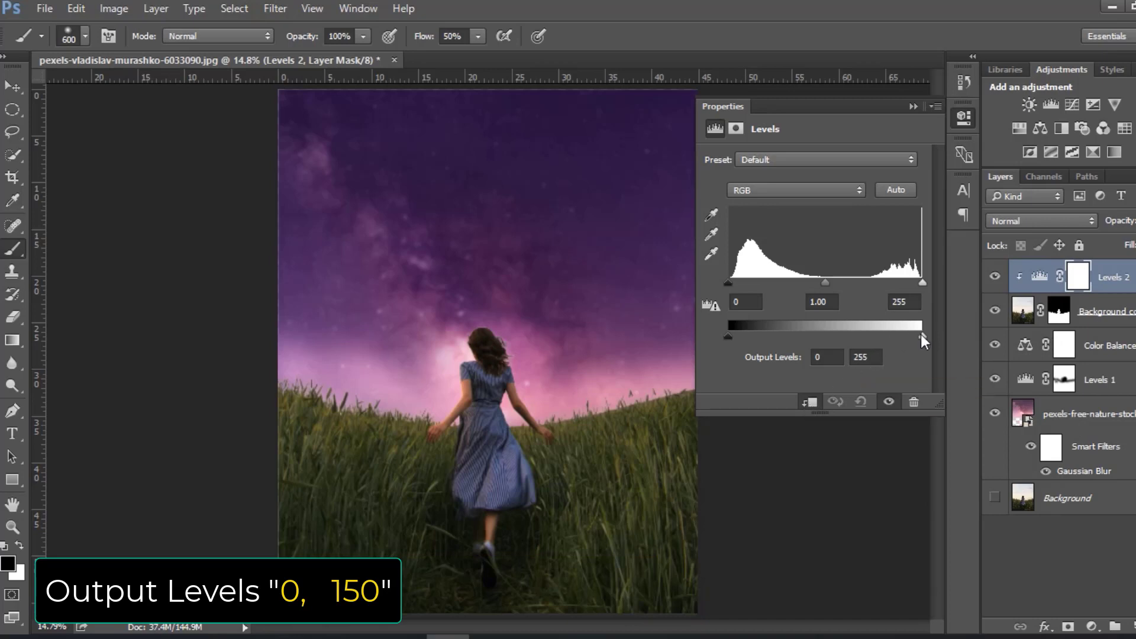
drag(922, 336, 845, 335)
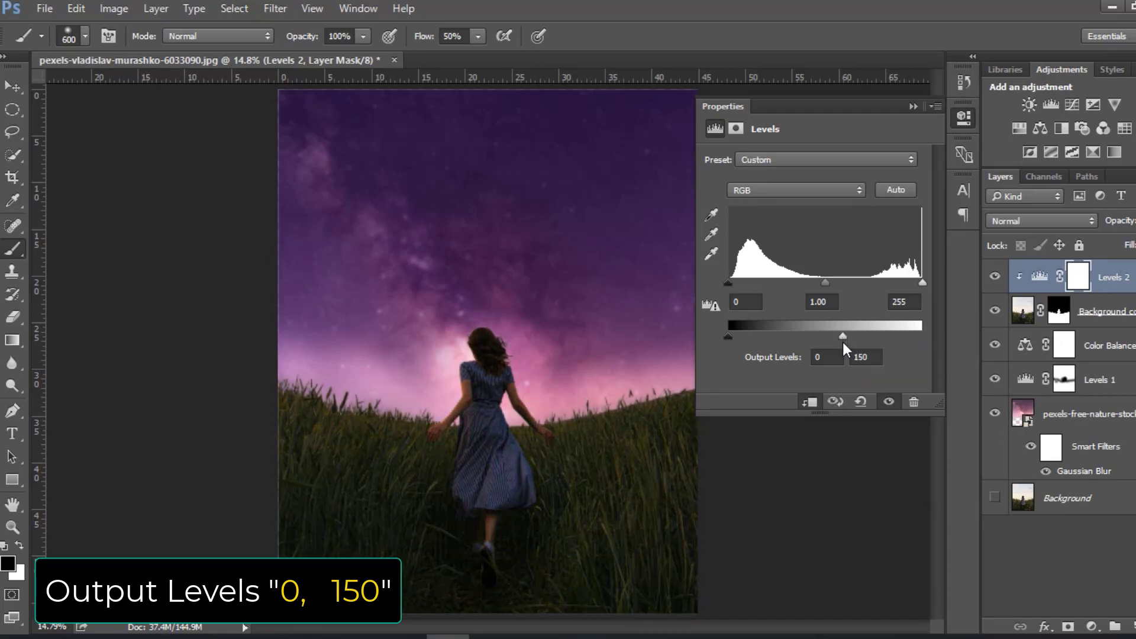
click(913, 108)
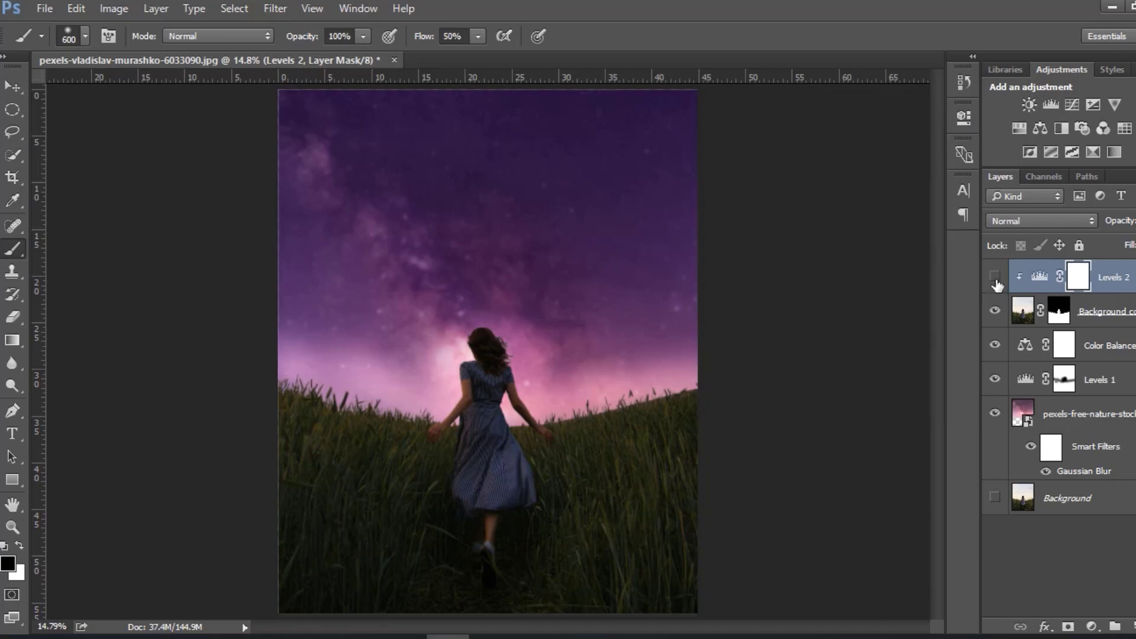
click(996, 281)
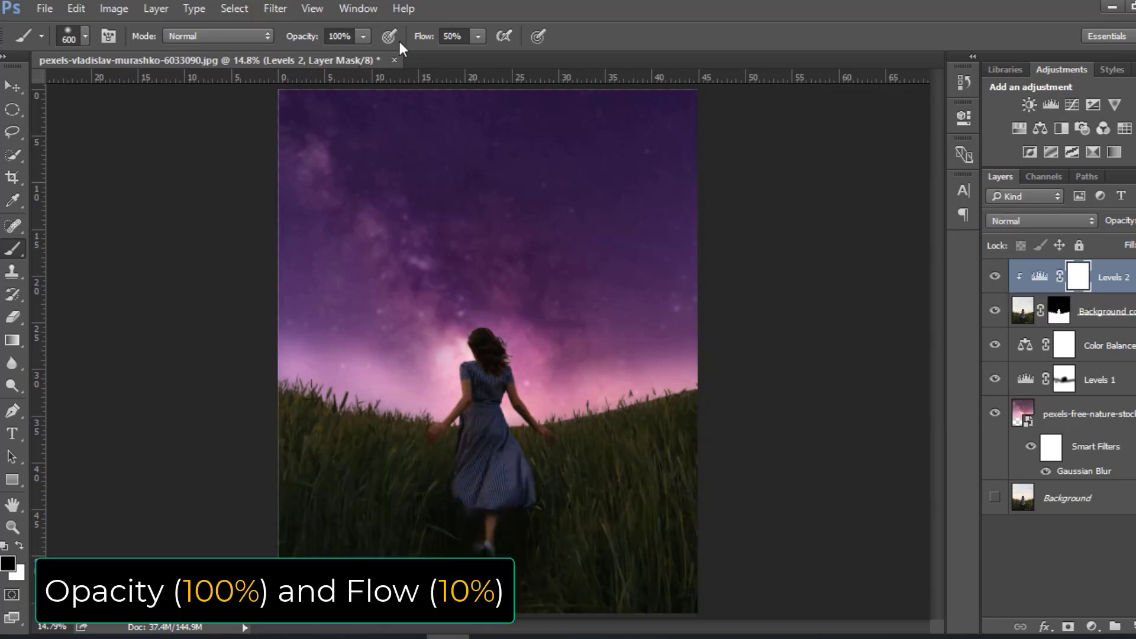
Paint black at 10% flow on the clipped Levels mask along the upper edge of the grass and compare the effect
click(446, 38)
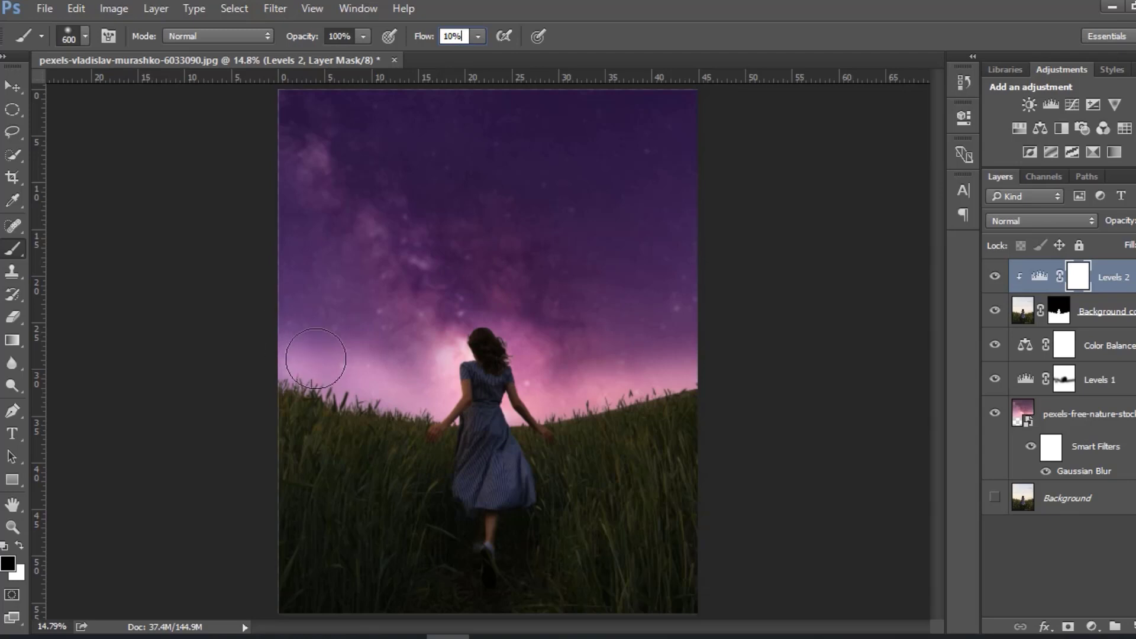
mouse_move(316, 359)
mouse_down()
mouse_move(282, 355)
mouse_move(426, 390)
mouse_move(391, 391)
mouse_move(398, 400)
mouse_move(378, 391)
mouse_move(484, 421)
mouse_move(559, 426)
mouse_move(624, 398)
mouse_move(663, 363)
mouse_move(559, 398)
mouse_move(665, 400)
mouse_up()
click(995, 279)
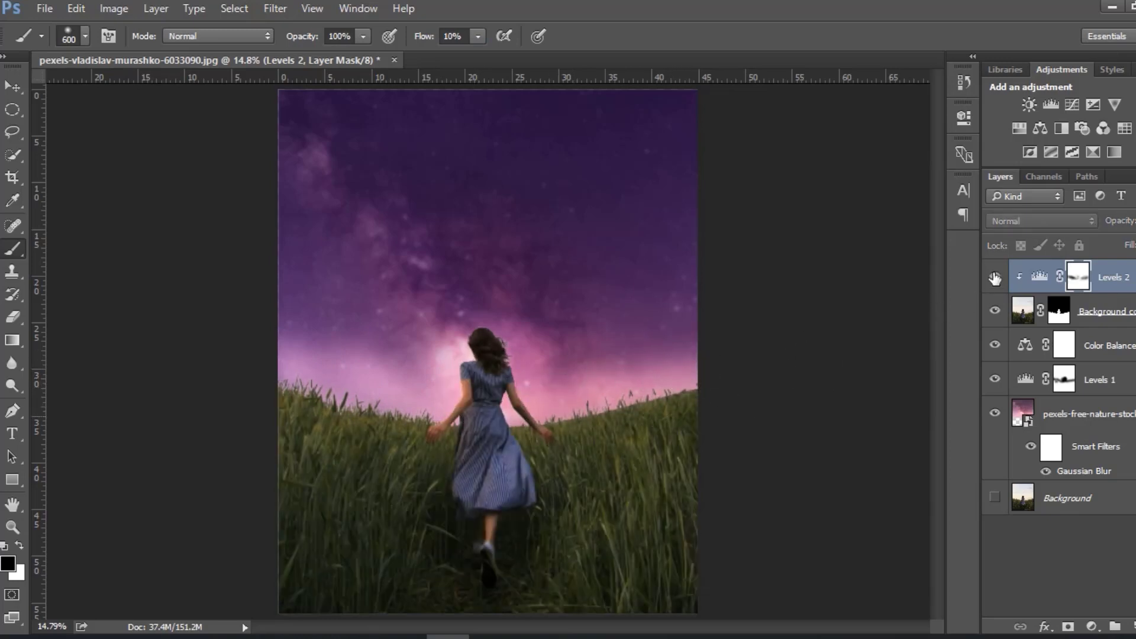
click(995, 278)
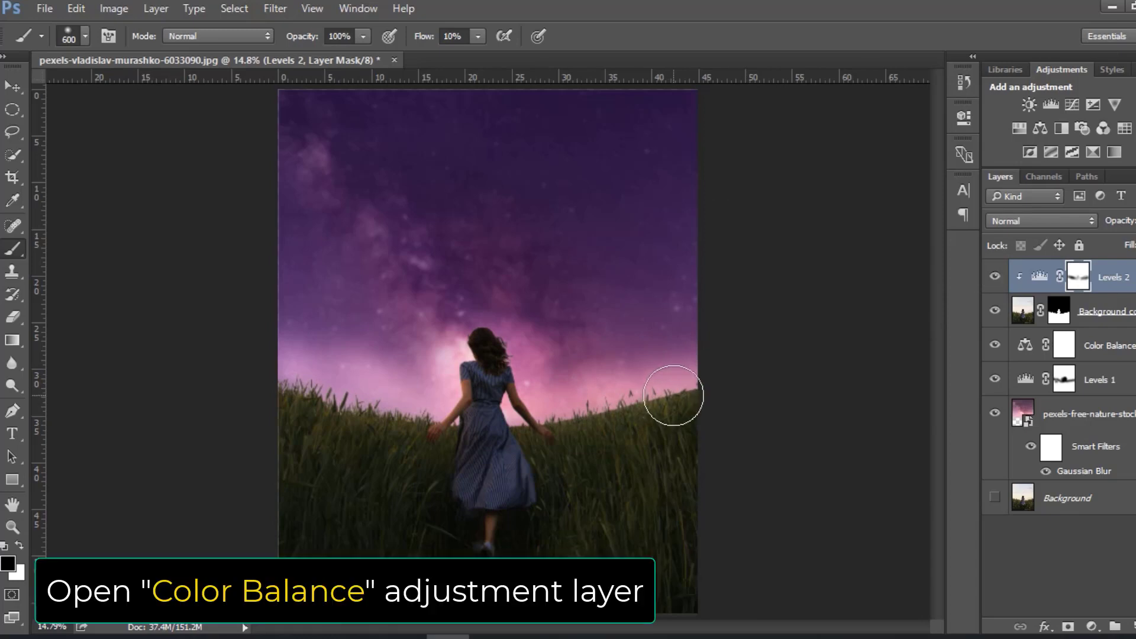
Add a Color Balance adjustment clipped to the Background copy with midtones Cyan-Red +20 and Yellow-Blue +60, and compare the effect
click(1092, 626)
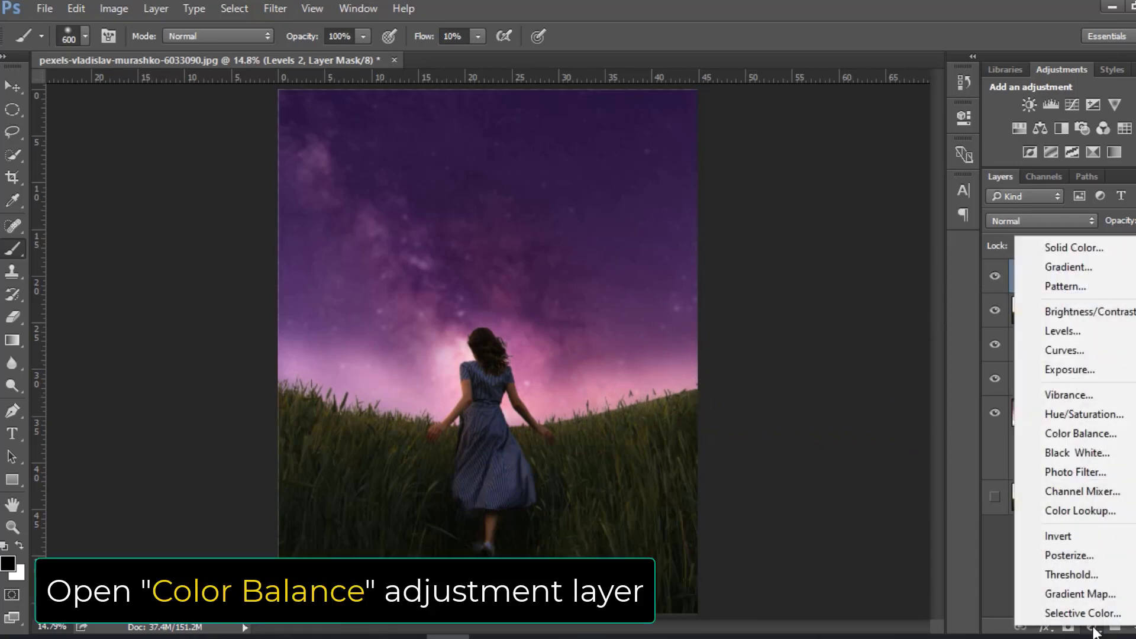
click(1088, 433)
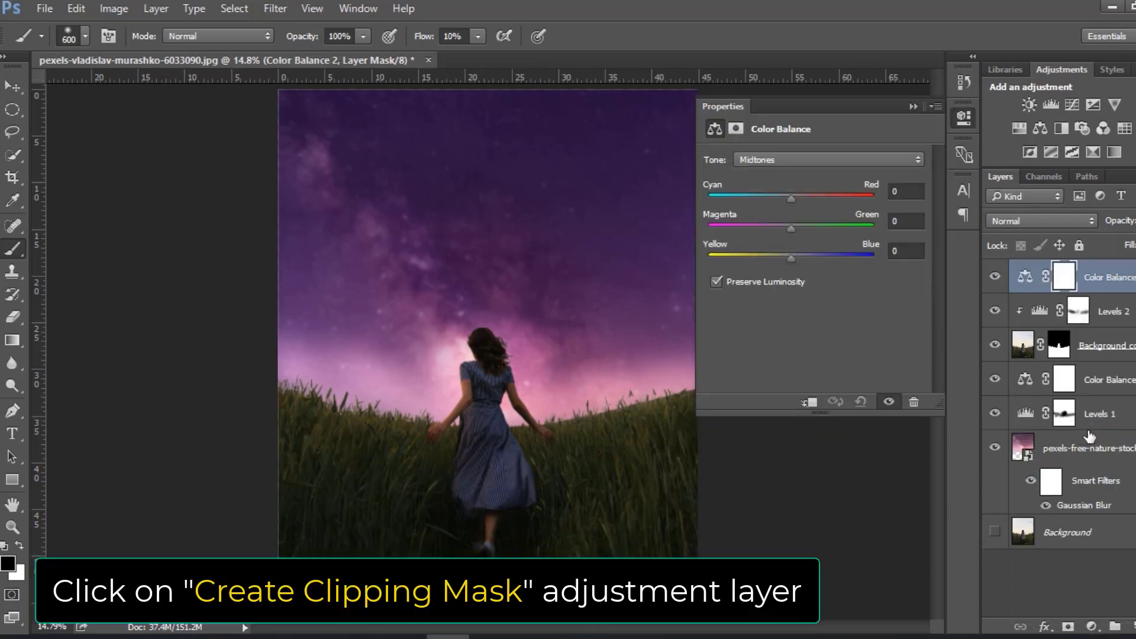
click(812, 405)
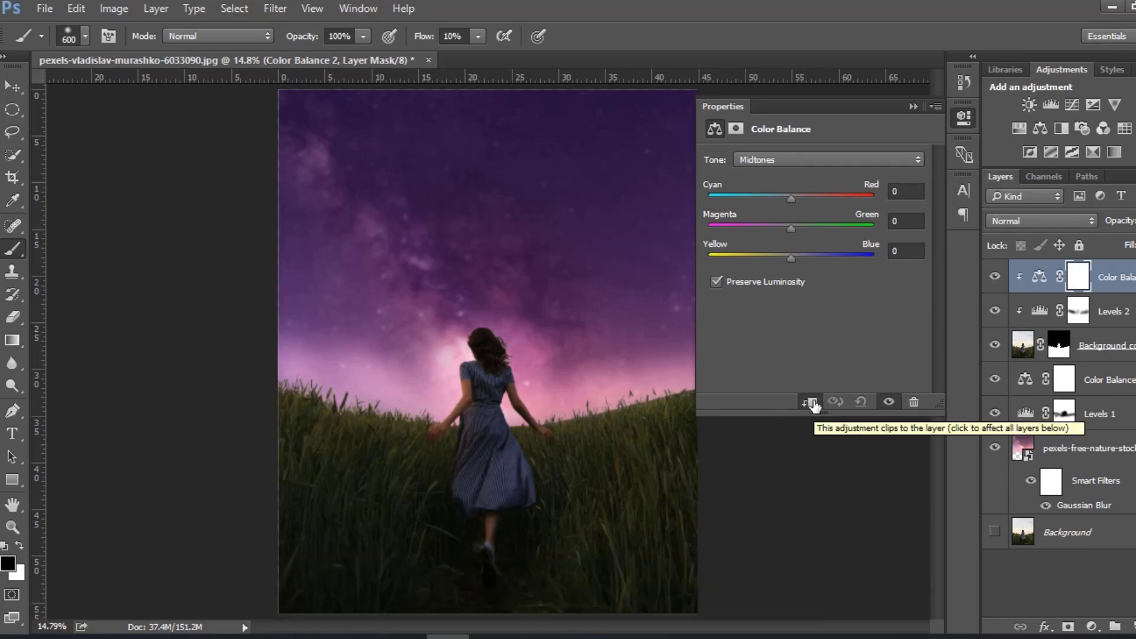
click(787, 163)
click(787, 165)
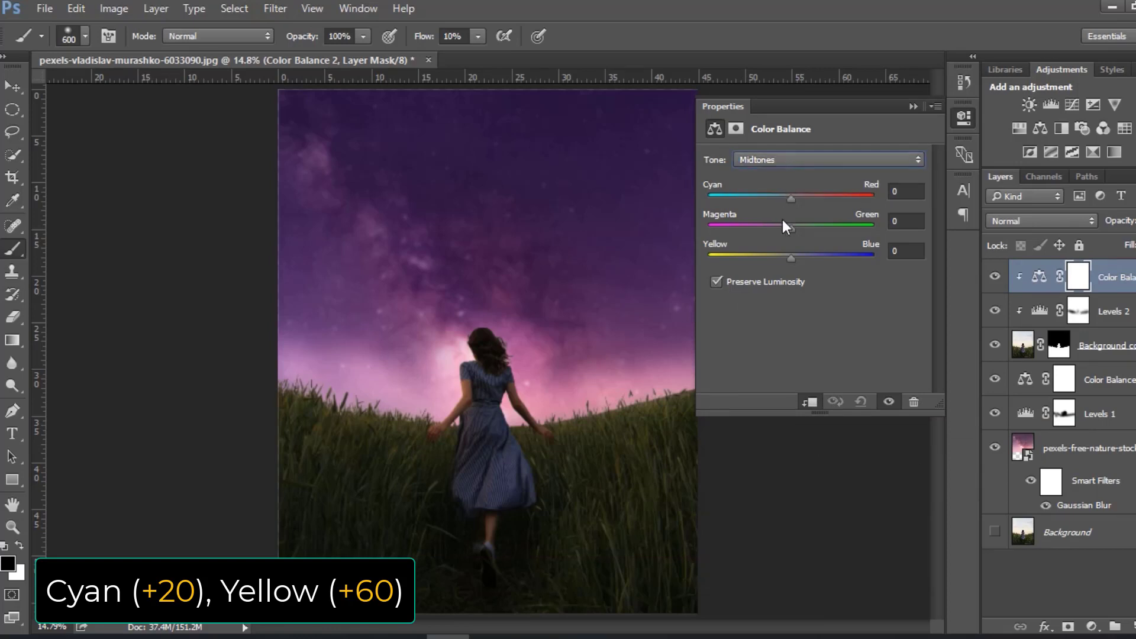
drag(791, 200, 808, 200)
drag(792, 258, 841, 258)
click(914, 107)
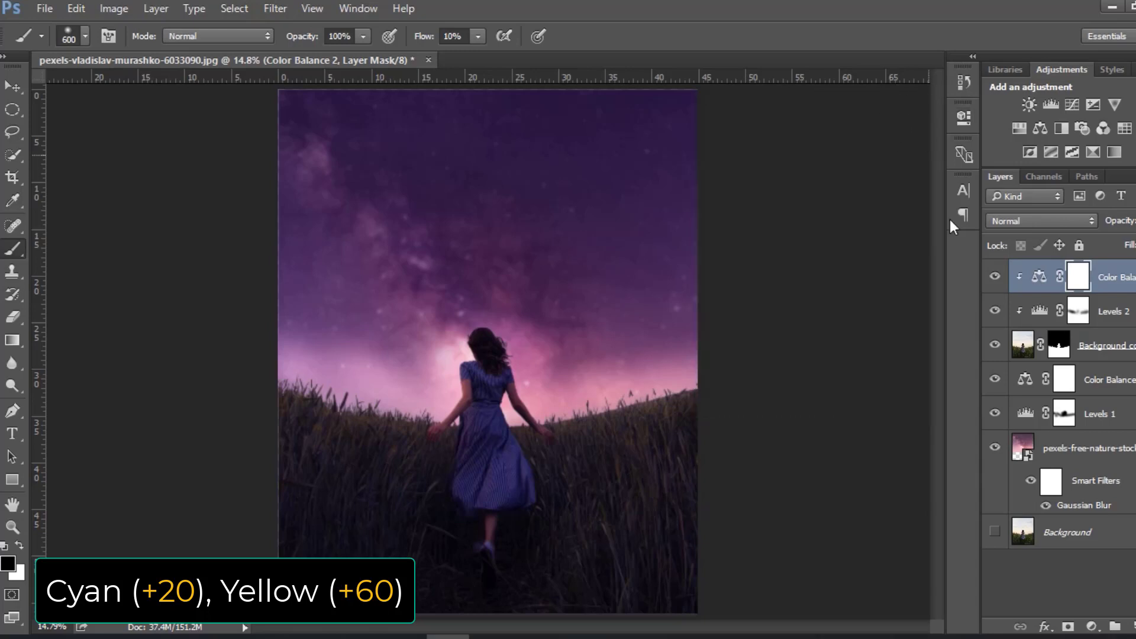
click(994, 277)
click(994, 276)
click(994, 276)
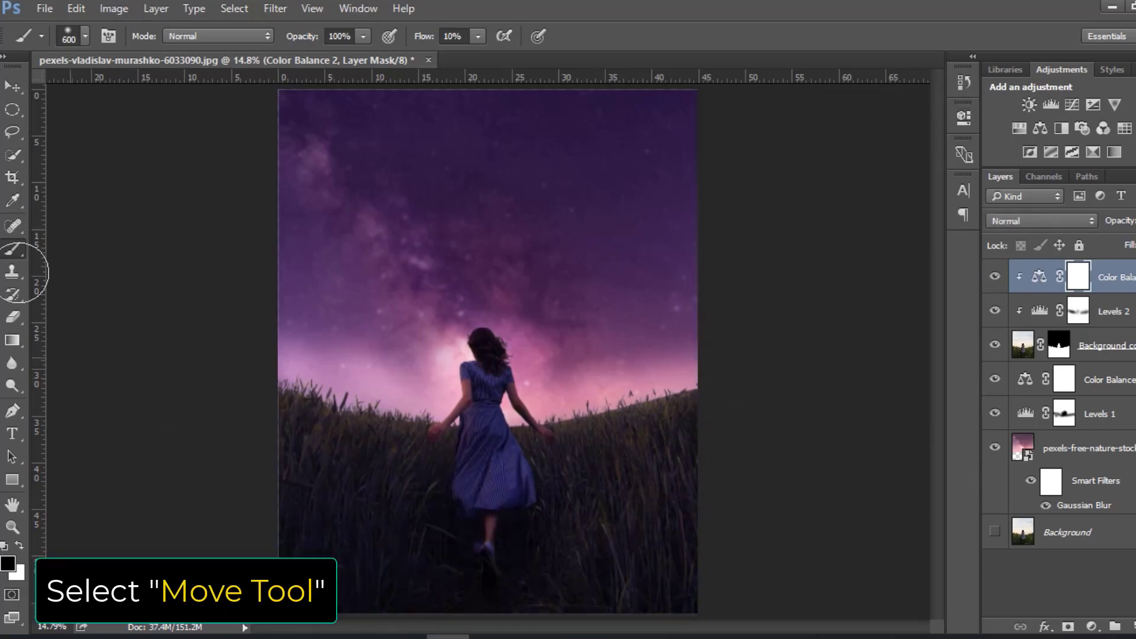
Place pexels-nsu-mon-3901102.jpg as the top layer and position its moon in the upper sky above the woman
click(18, 88)
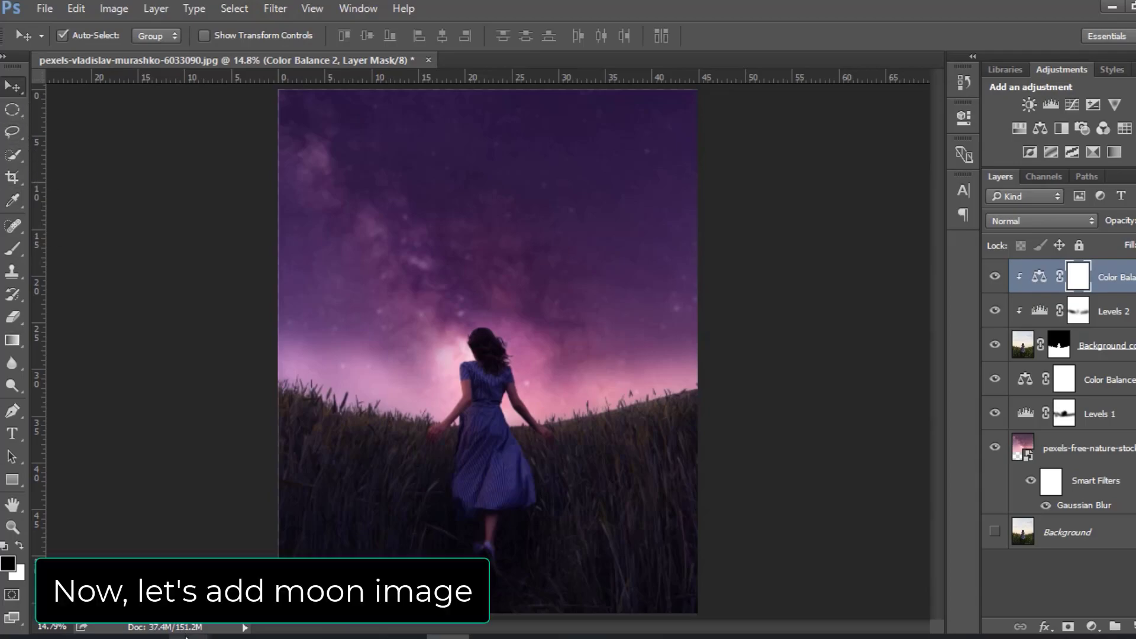
mouse_move(186, 637)
click(284, 551)
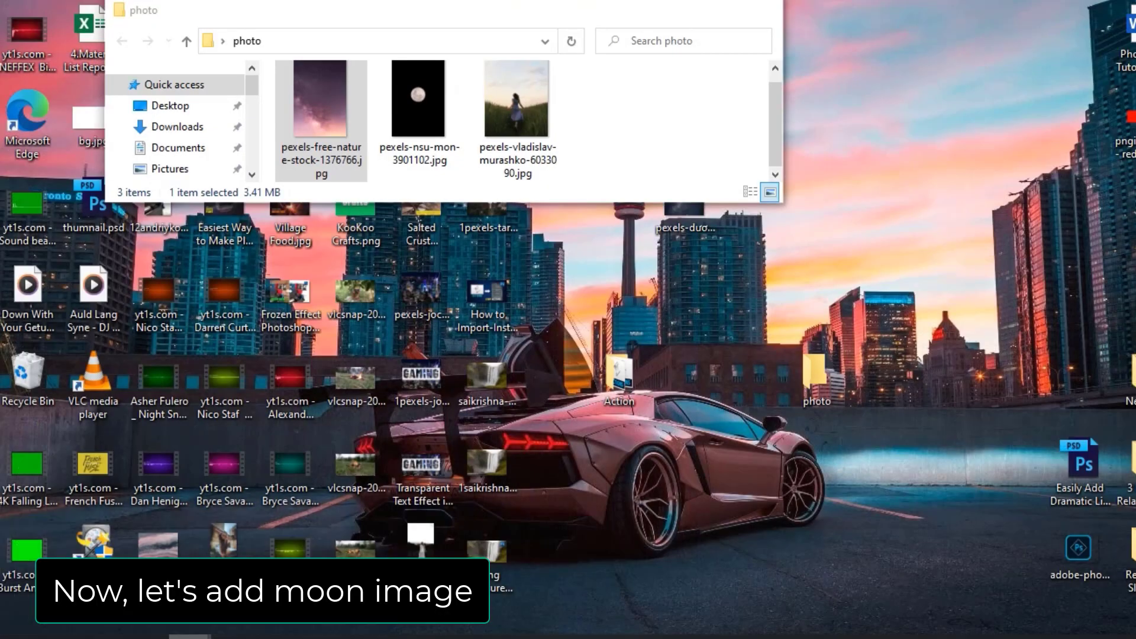
drag(402, 178, 484, 400)
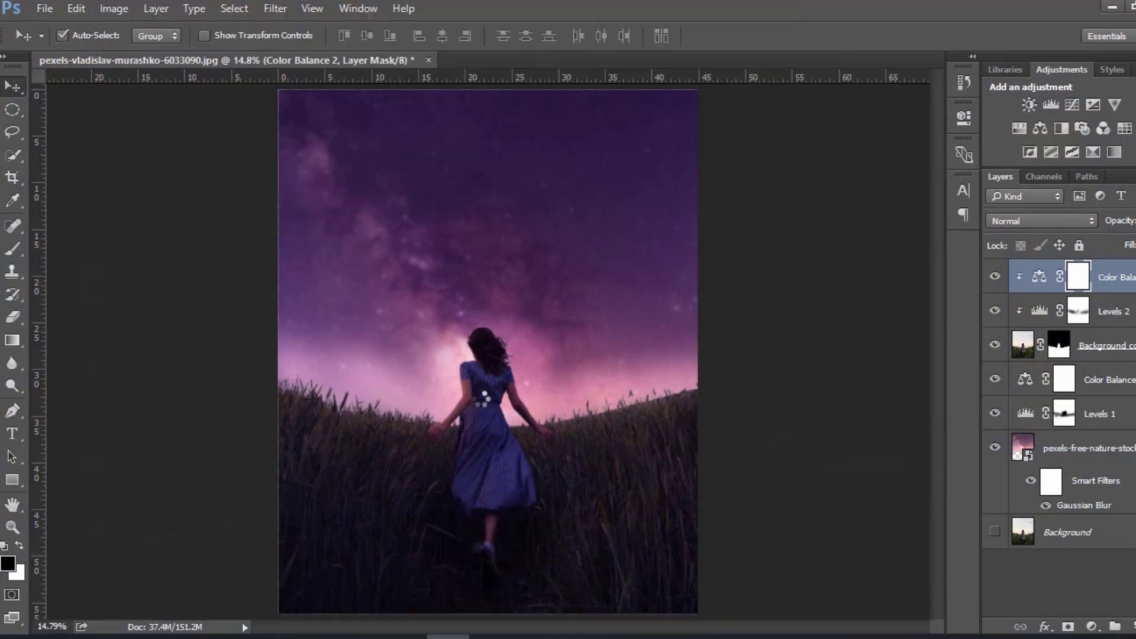
drag(480, 480, 487, 363)
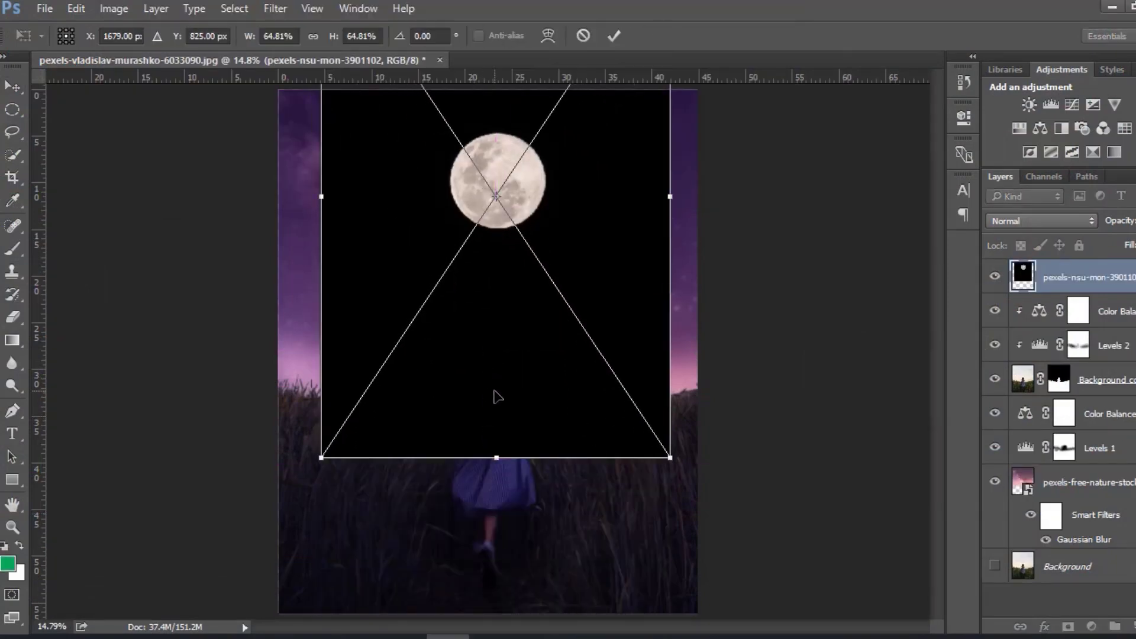
key(Return)
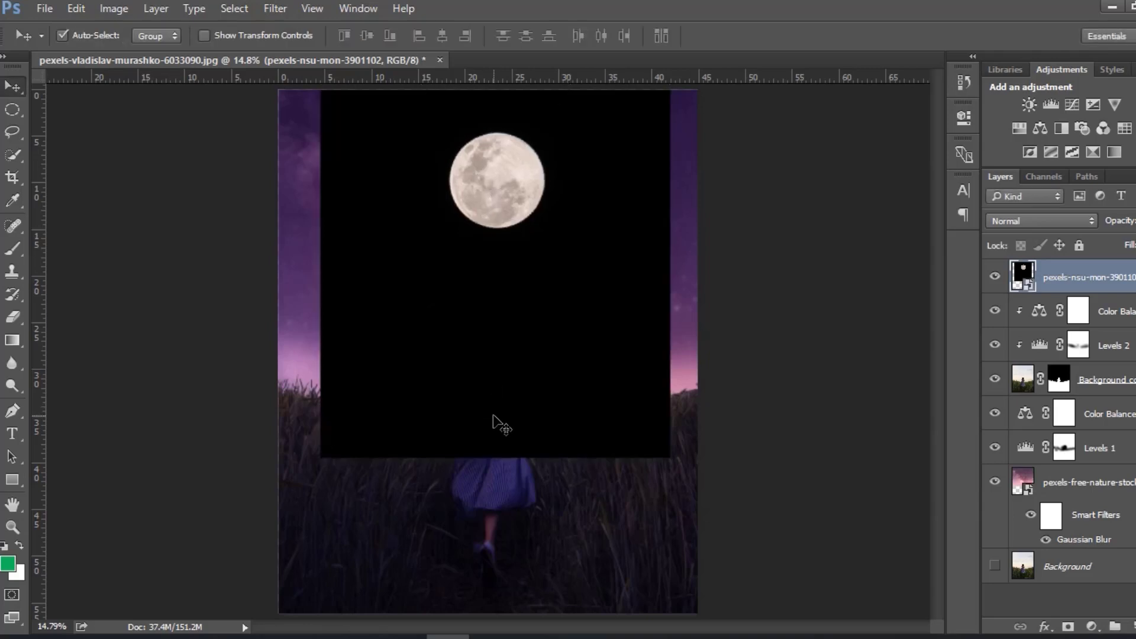
Select the moon with a 5 px feathered Elliptical Marquee and mask out the black background around it
click(10, 110)
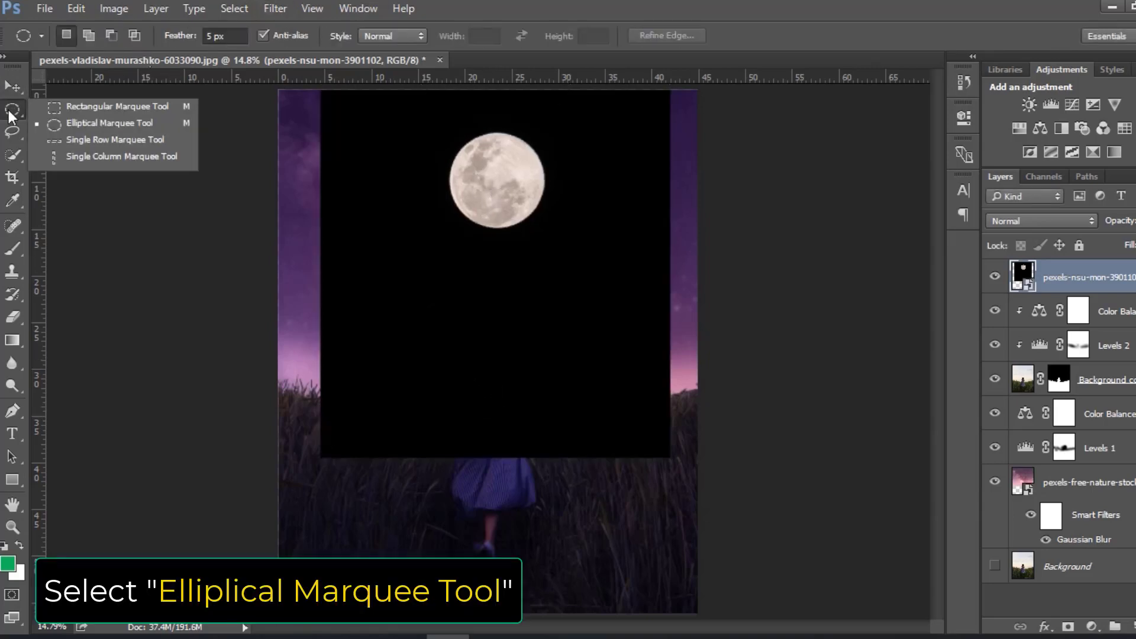
click(96, 125)
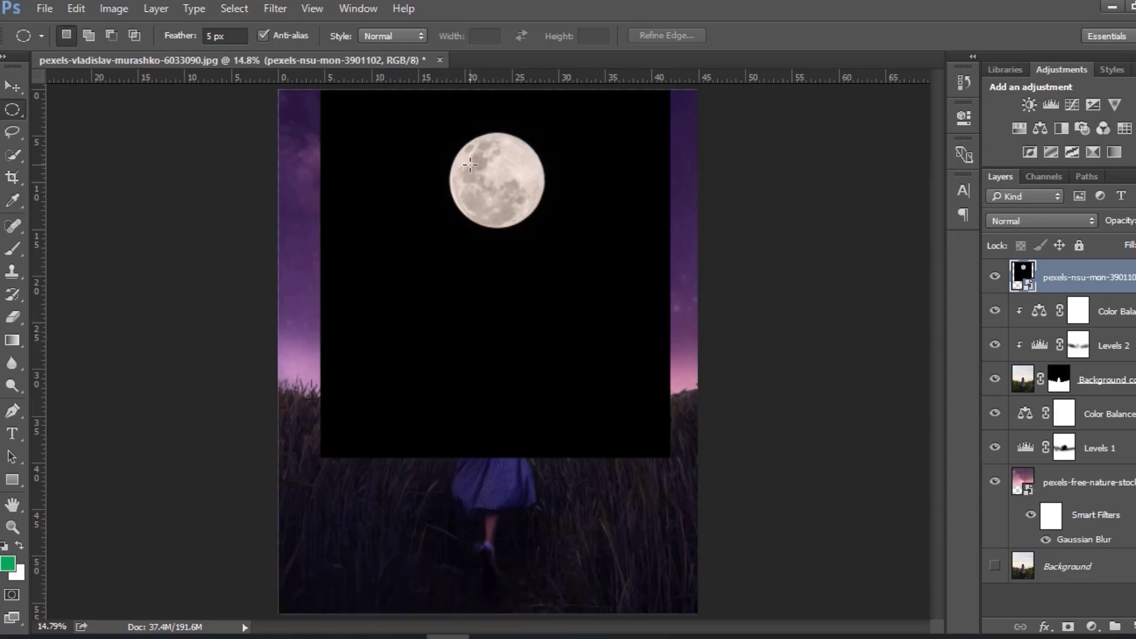
drag(470, 165, 541, 235)
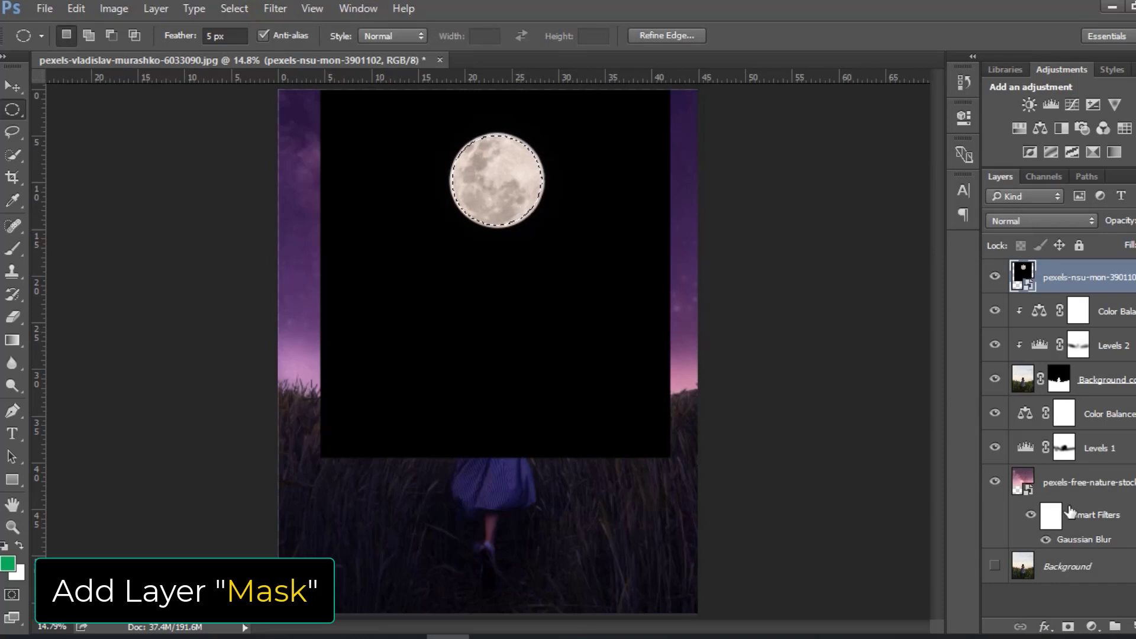
click(1068, 626)
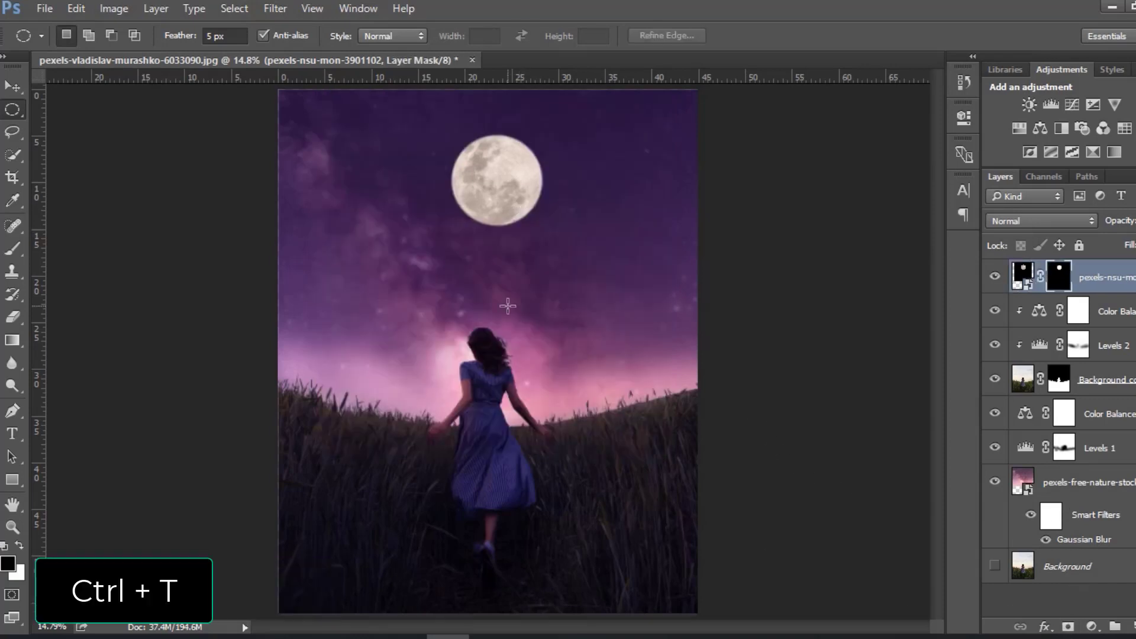
Scale the masked moon layer proportionally to about 64% and keep it high in the sky above the woman
key(ctrl+t)
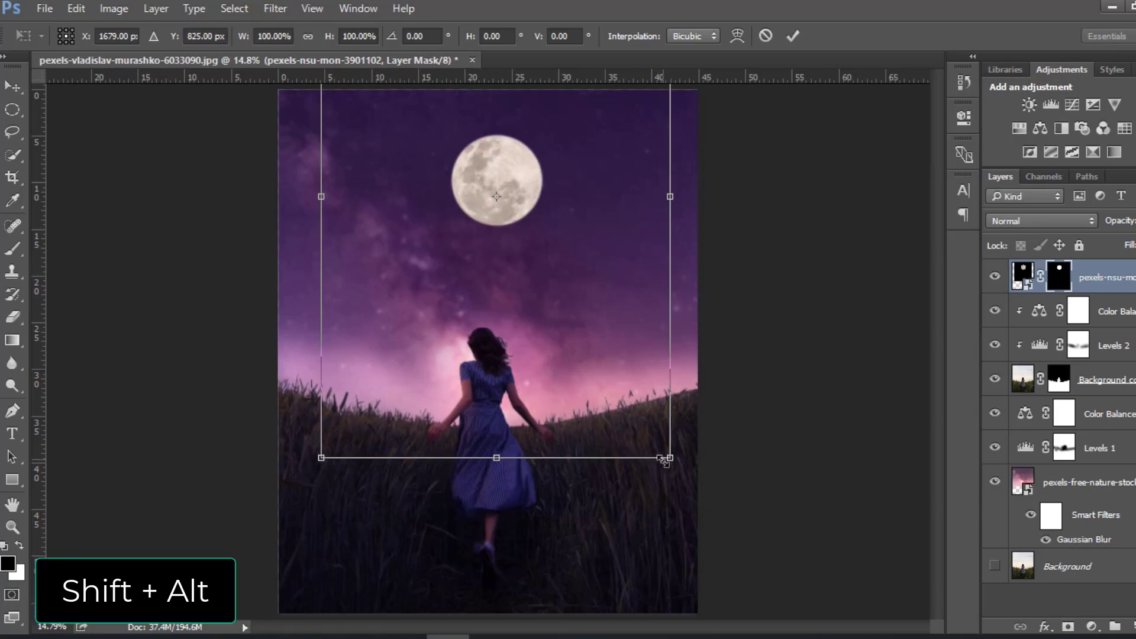
drag(670, 458, 597, 326)
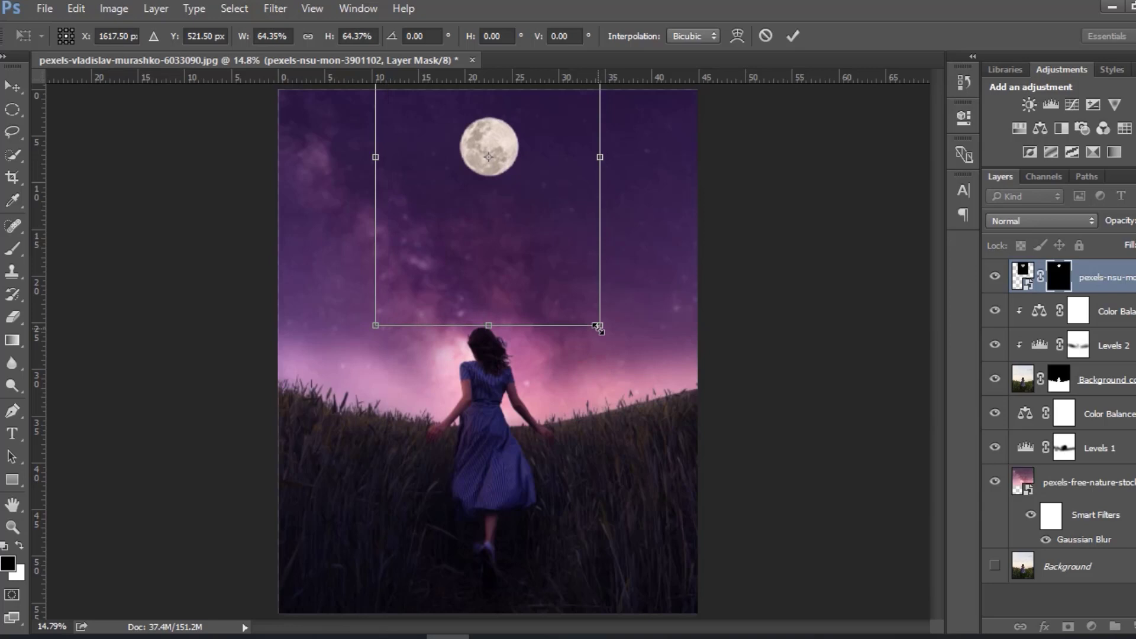
click(790, 36)
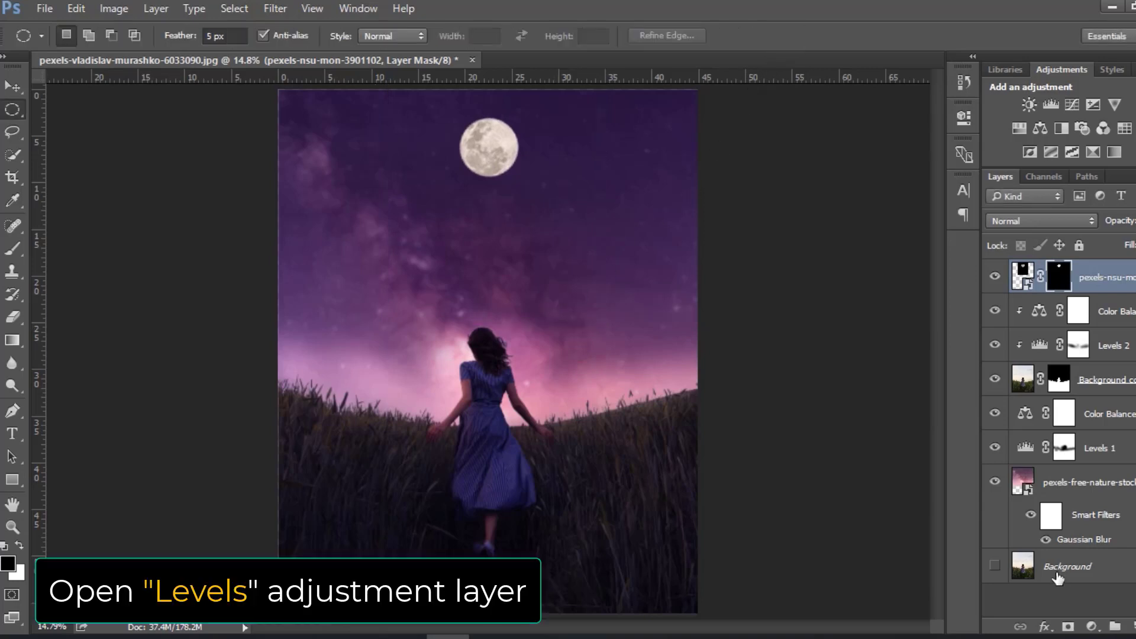
Clip a new Levels adjustment layer to the moon layer and set its output levels to 0 and 40
click(1091, 626)
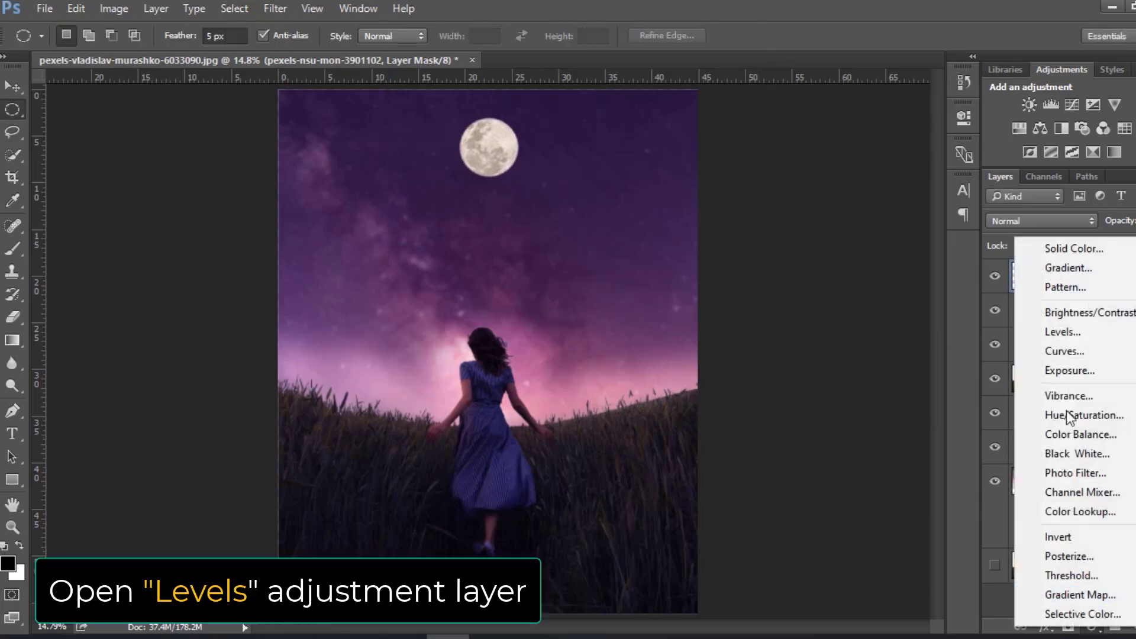
click(1070, 333)
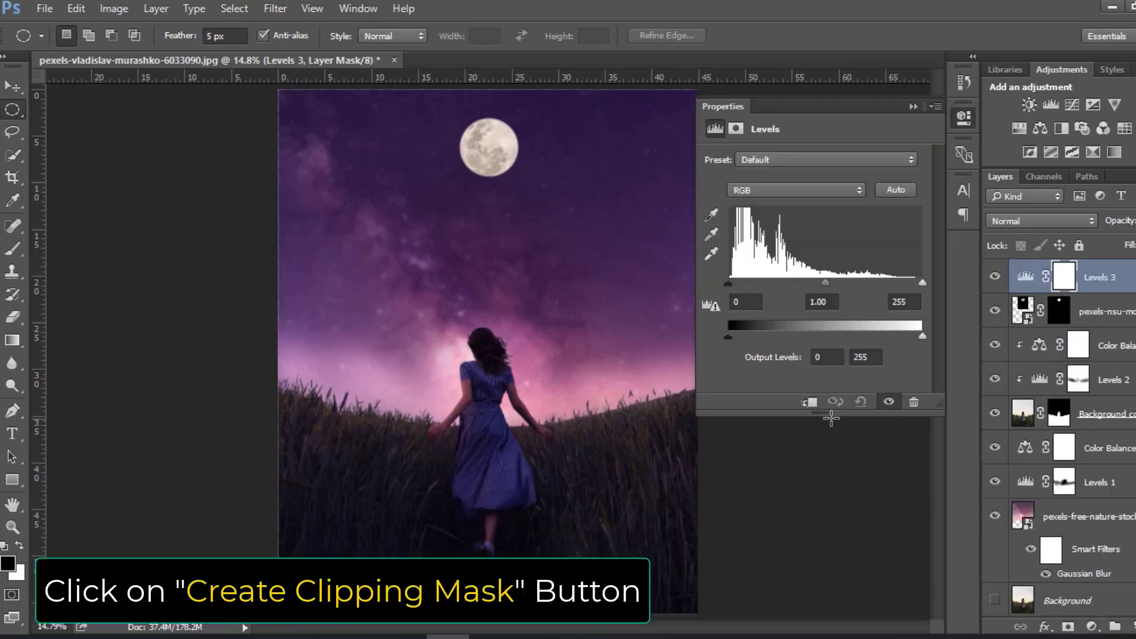
click(810, 402)
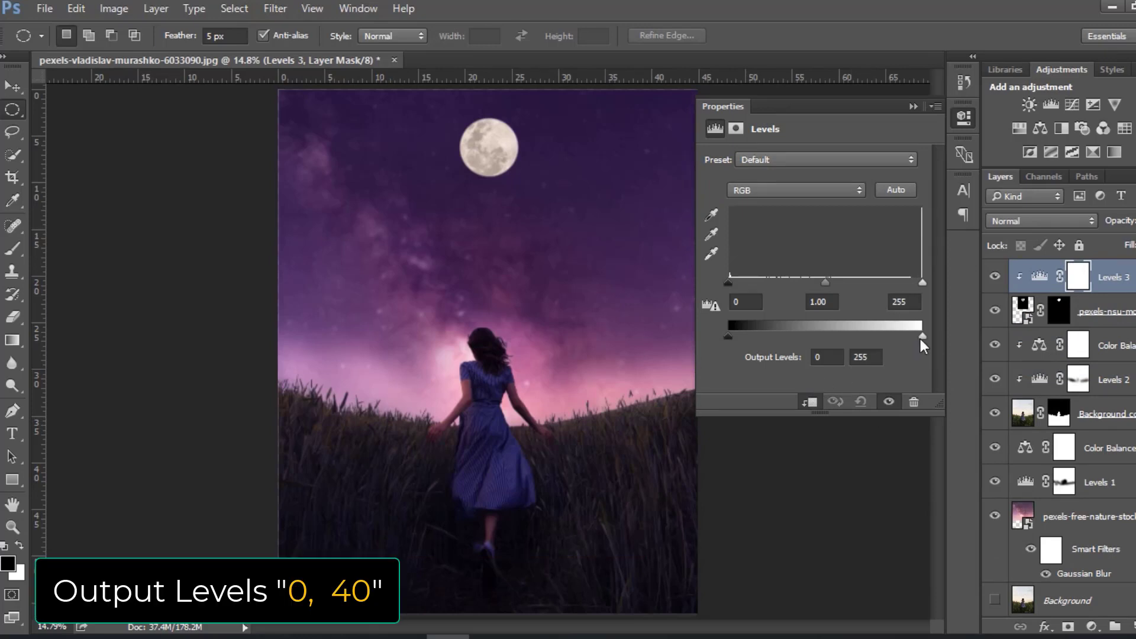
drag(921, 339, 763, 339)
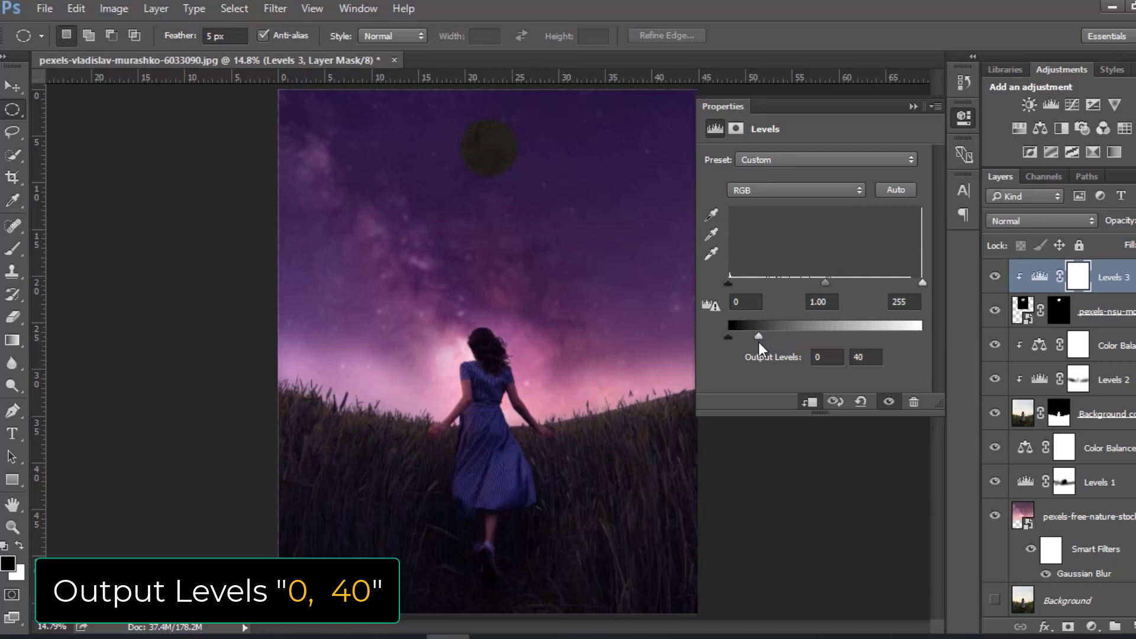
click(914, 107)
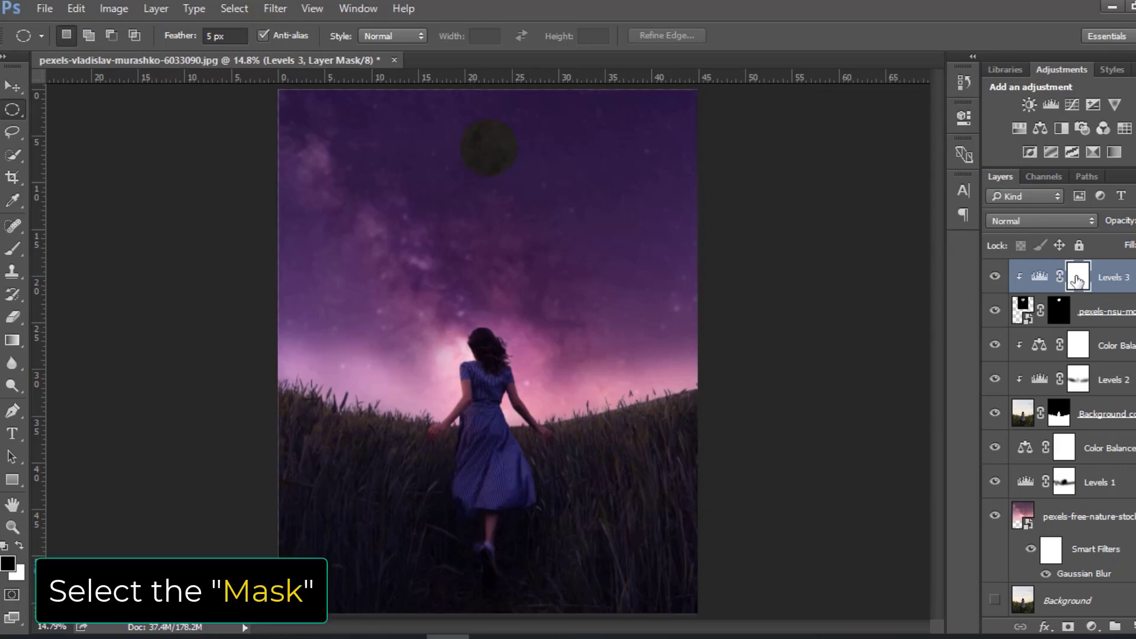
Paint black with a 200 px brush at 100% opacity and 10% flow on the moon's Levels mask along its left and lower edges
click(15, 250)
click(65, 246)
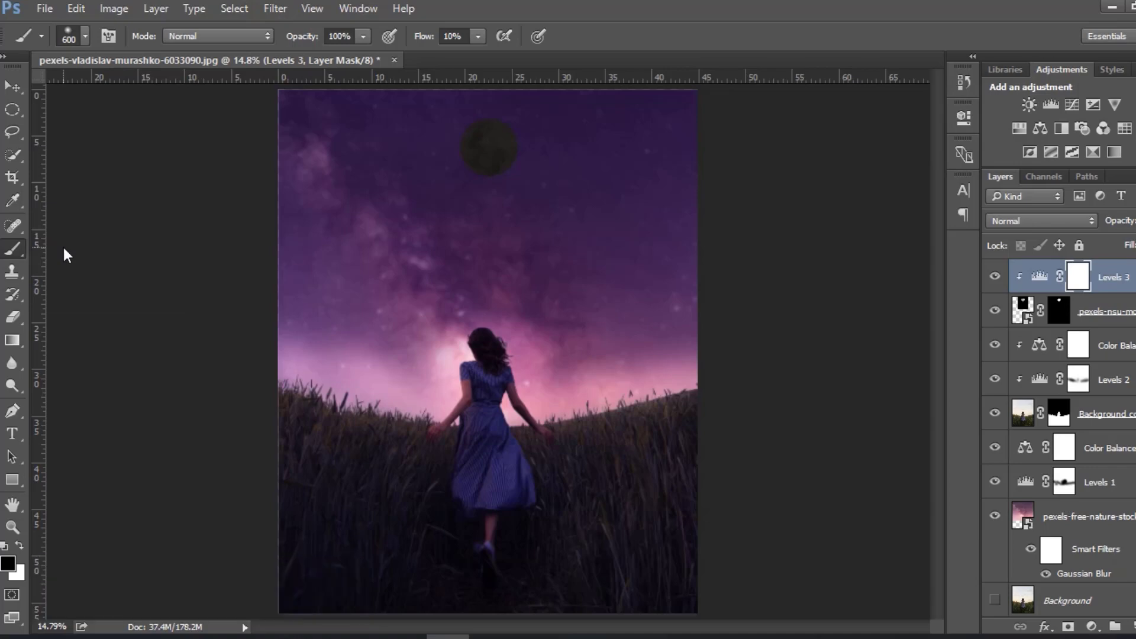
click(7, 563)
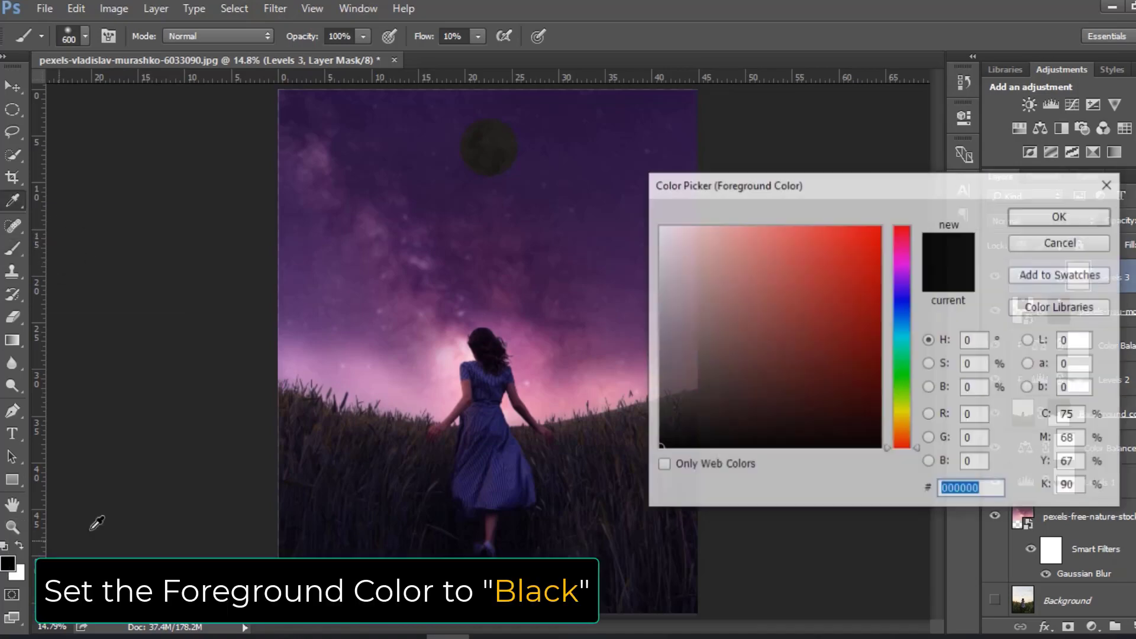
drag(709, 377, 597, 478)
click(1051, 219)
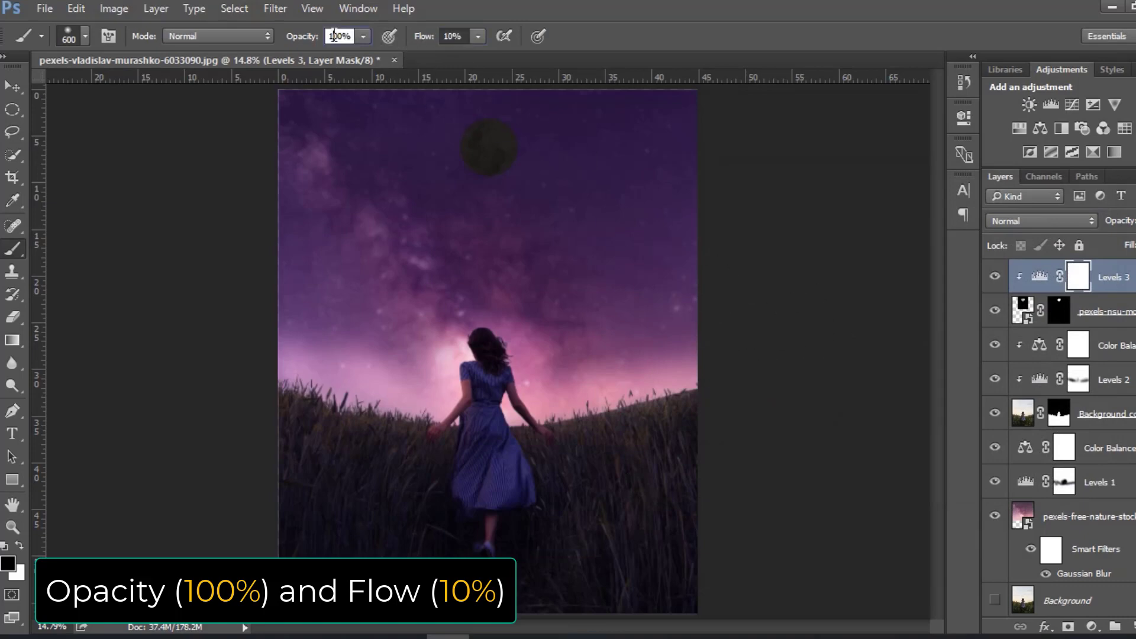
scroll(482, 172, up, 10)
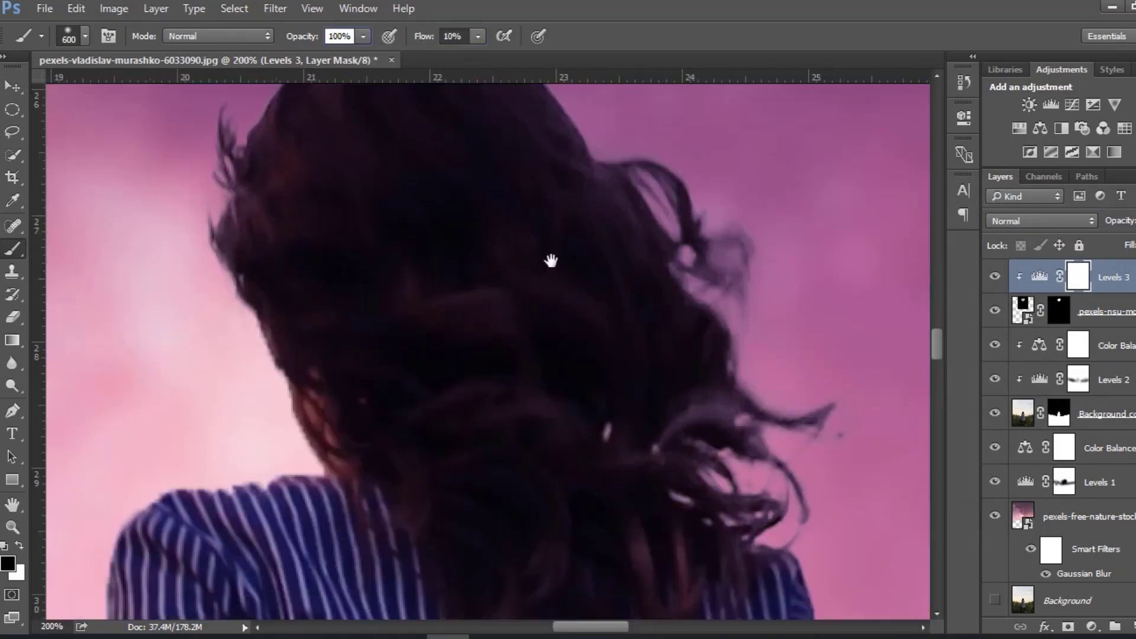
drag(563, 233, 590, 590)
drag(553, 302, 614, 556)
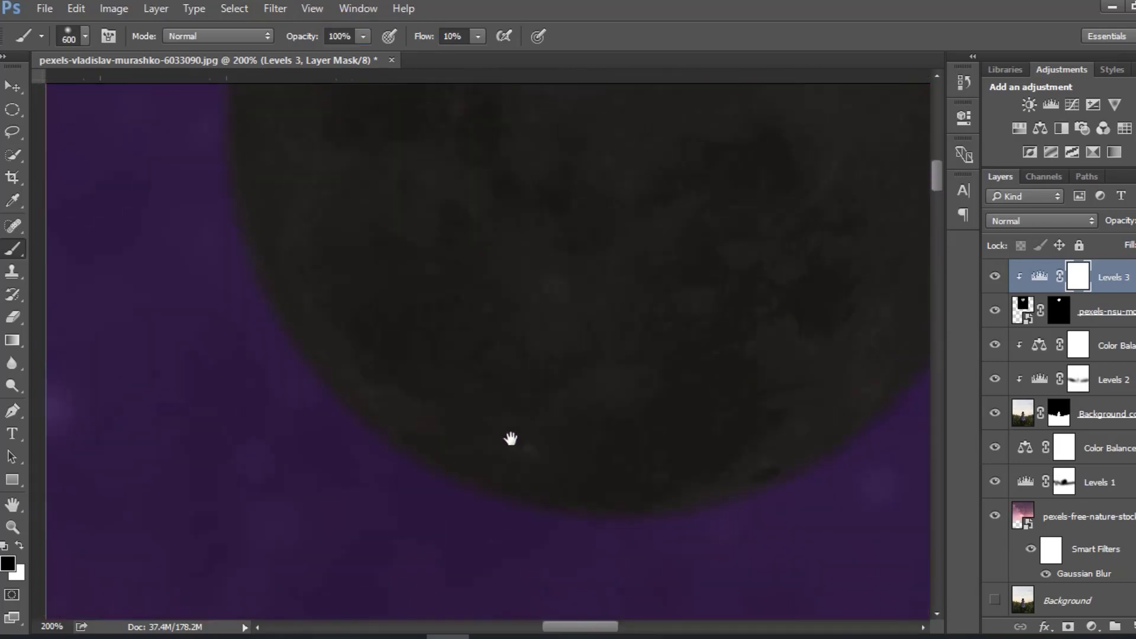
drag(510, 439, 513, 338)
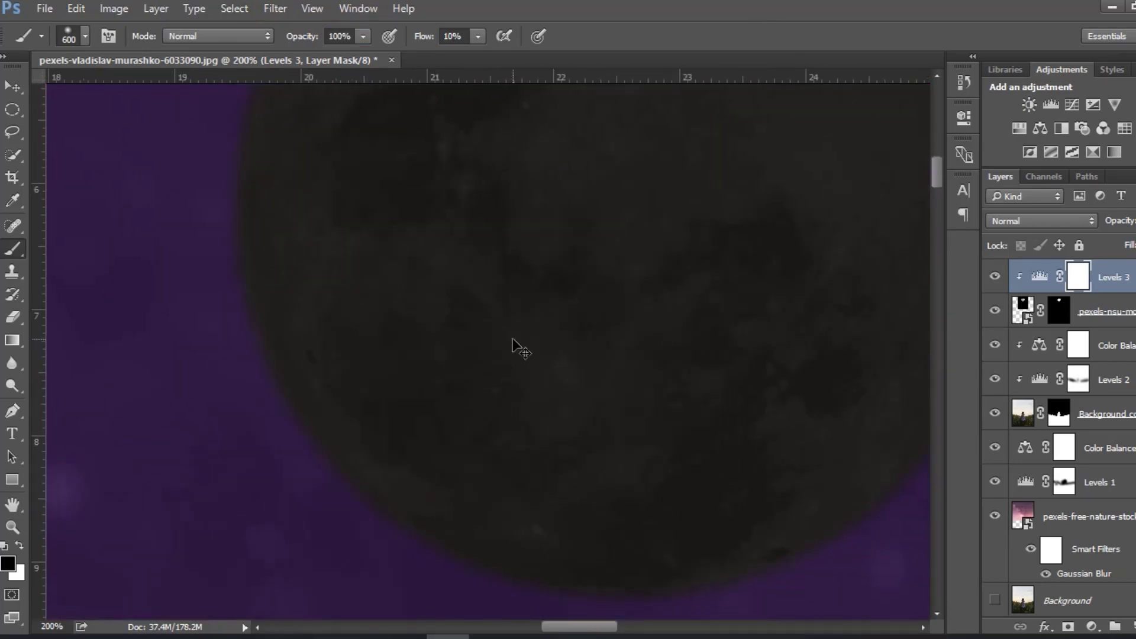
scroll(513, 343, down, 2)
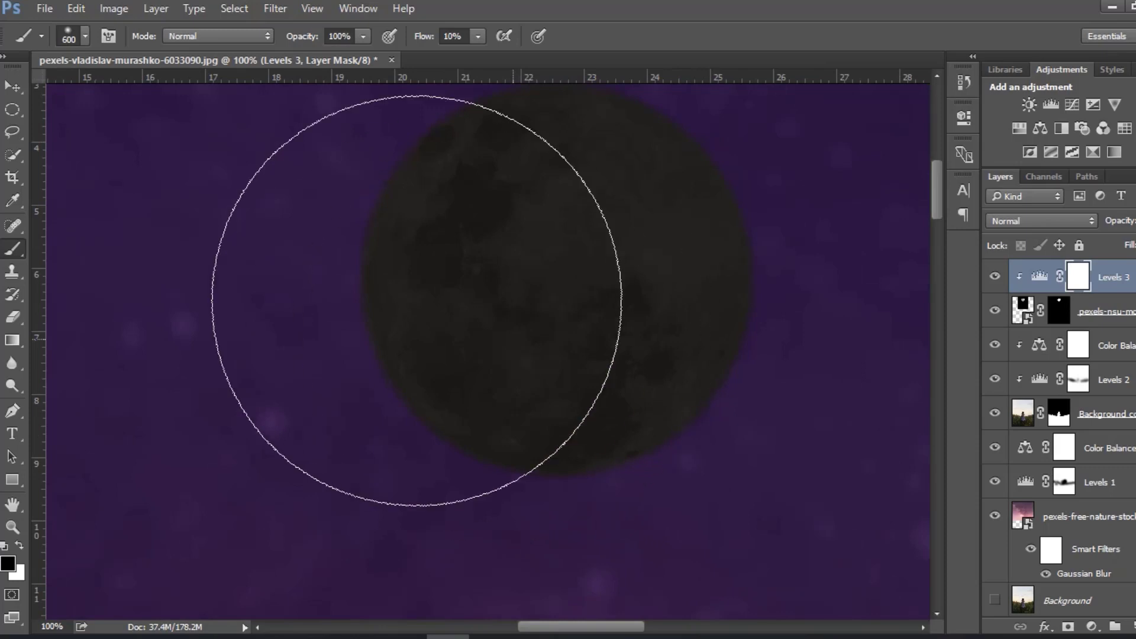
key(bracketleft)
key(bracketleft)
key(bracketleft)
key(bracketleft)
key(bracketleft)
mouse_move(383, 318)
mouse_down()
mouse_move(467, 414)
mouse_move(583, 465)
mouse_move(443, 431)
mouse_move(371, 332)
mouse_move(385, 325)
mouse_move(427, 374)
mouse_move(581, 421)
mouse_move(598, 468)
mouse_move(670, 458)
mouse_move(748, 423)
mouse_up()
mouse_move(329, 205)
mouse_down()
mouse_move(352, 136)
mouse_move(366, 143)
mouse_move(355, 232)
mouse_move(361, 168)
mouse_move(380, 129)
mouse_move(360, 180)
mouse_move(357, 229)
mouse_move(389, 144)
mouse_move(355, 375)
mouse_up()
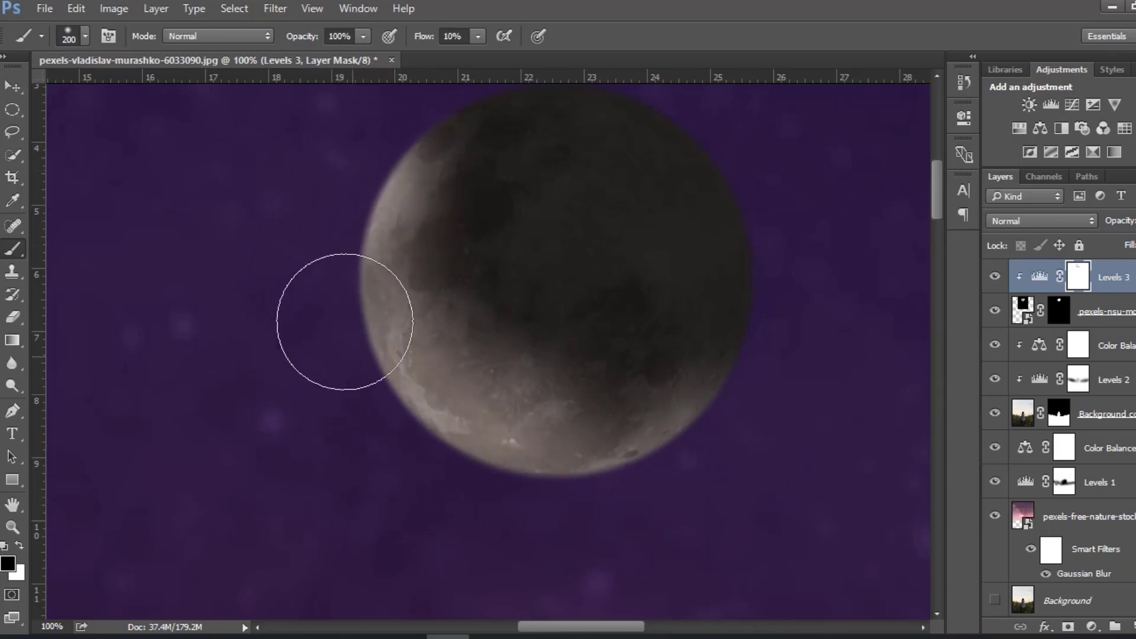
Extend the black mask painting softly into the moon's lower-left face and compare the image with and without the Levels layer
drag(408, 313, 452, 350)
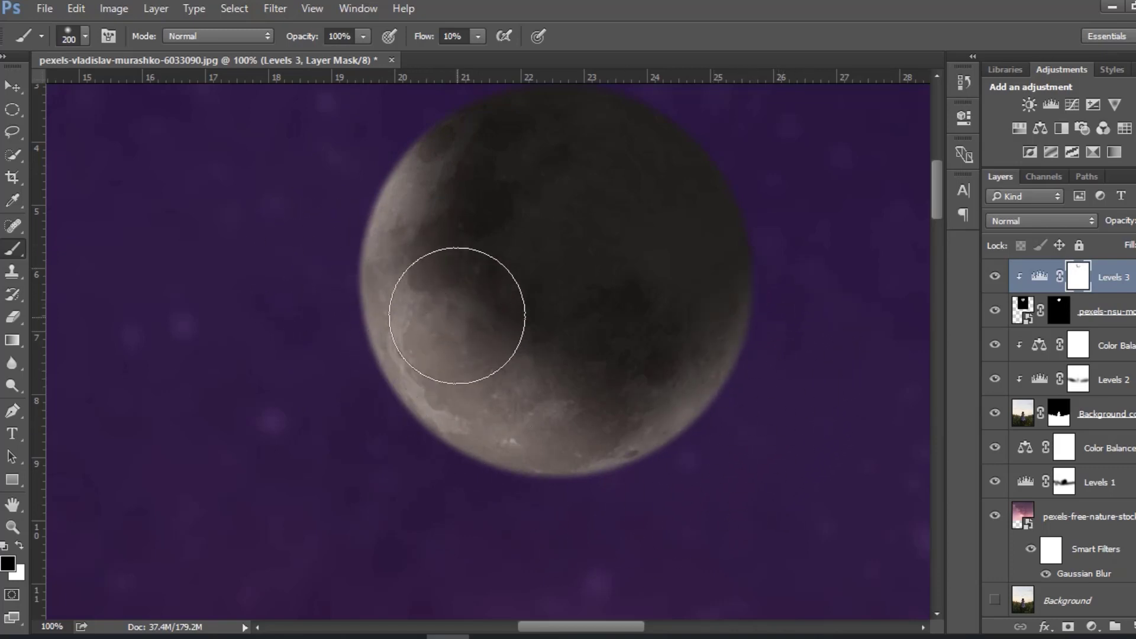
drag(456, 315, 464, 322)
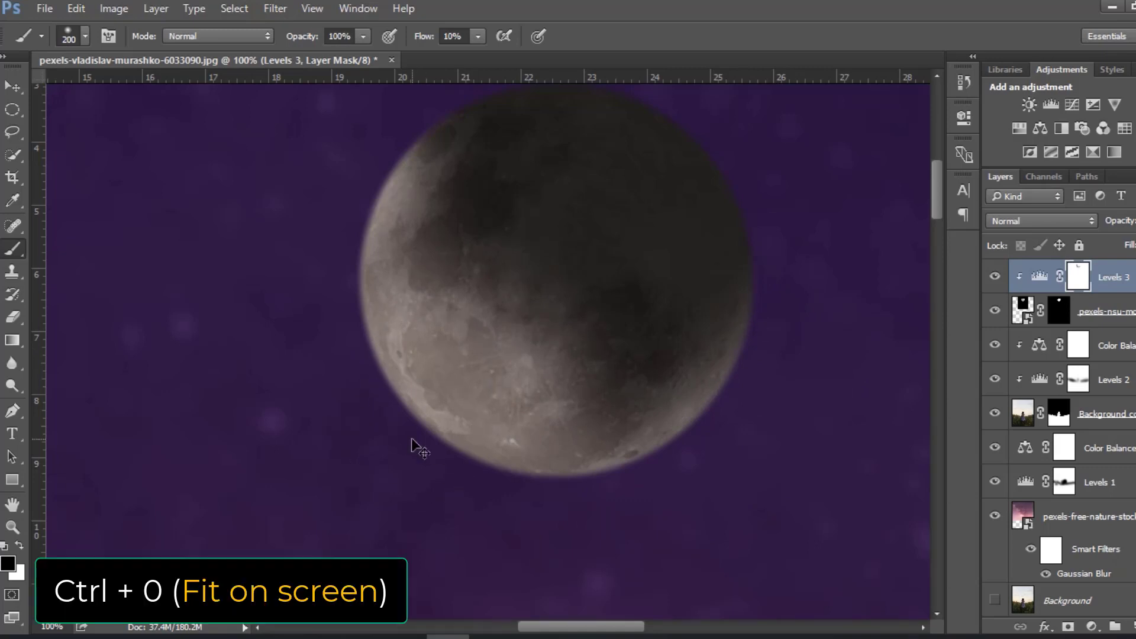
key(ctrl+0)
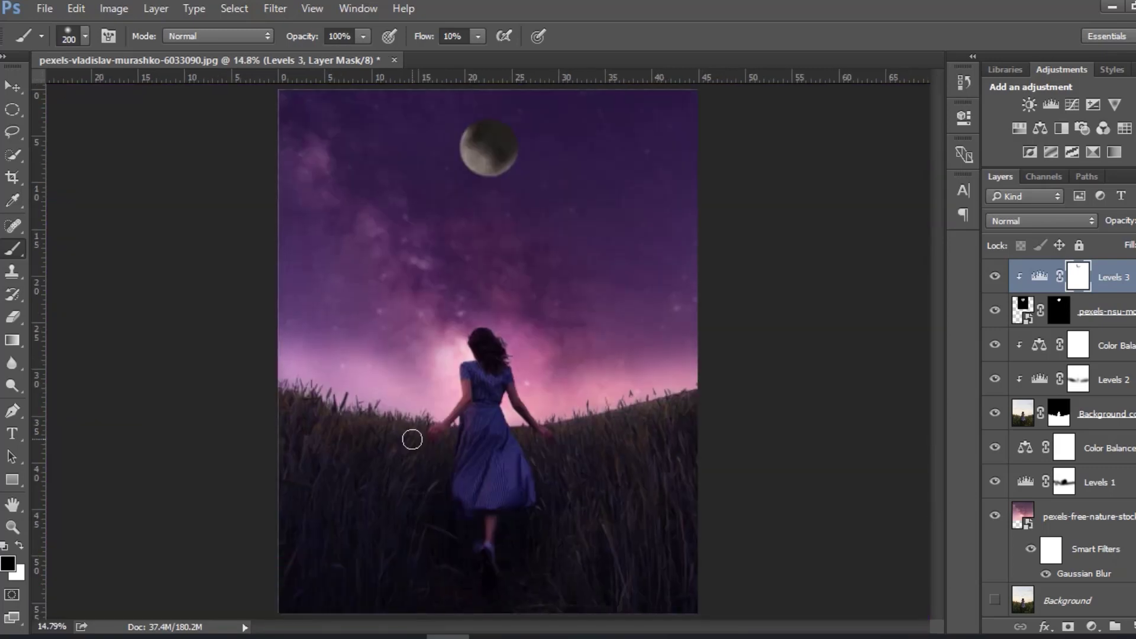
click(995, 276)
click(995, 277)
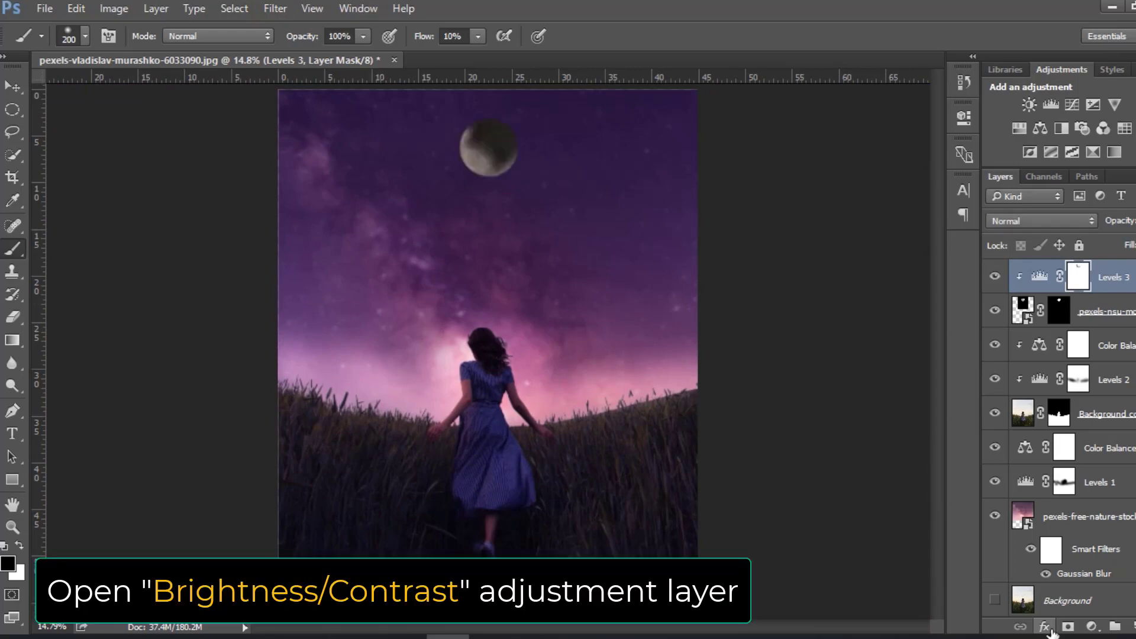
Add a Brightness/Contrast adjustment clipped to the moon layer with brightness 40 and contrast 100
click(1095, 626)
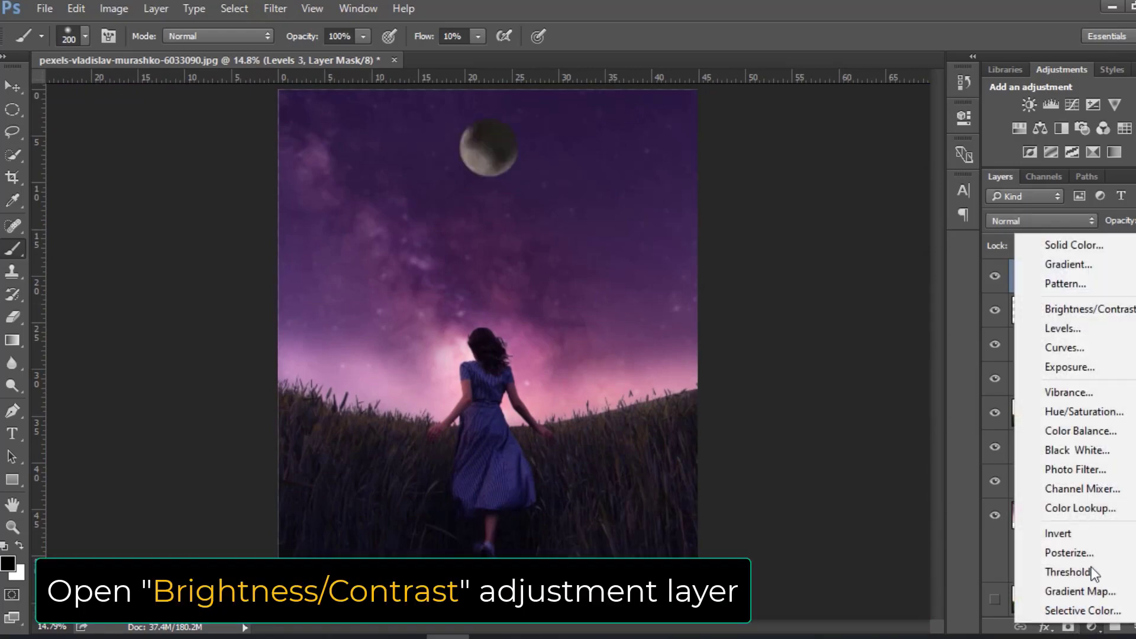
click(1084, 313)
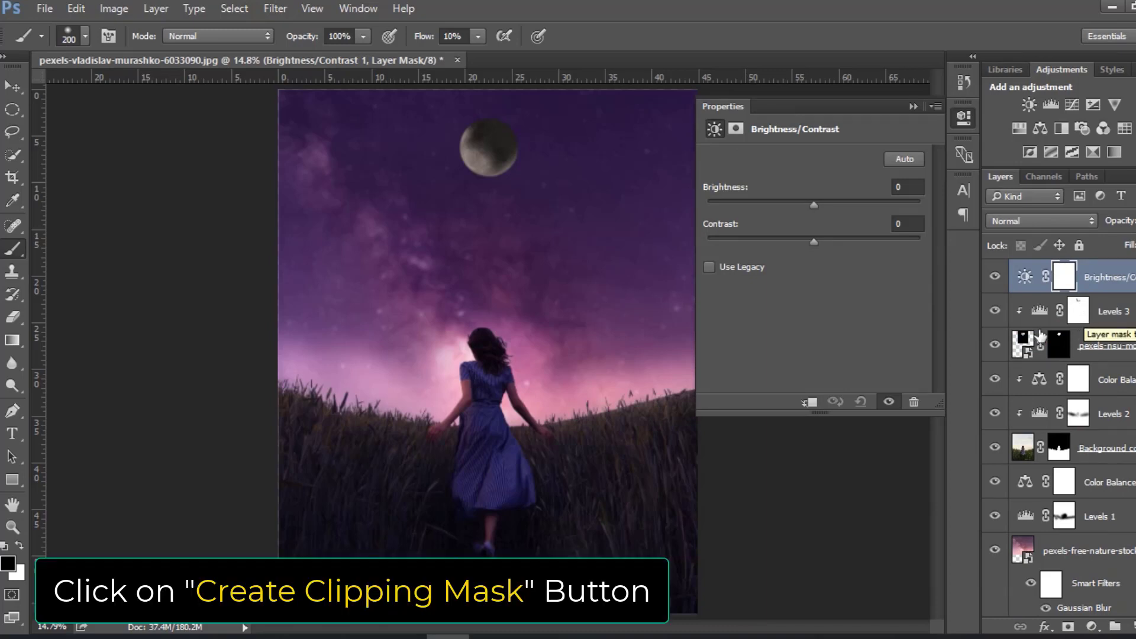
click(810, 403)
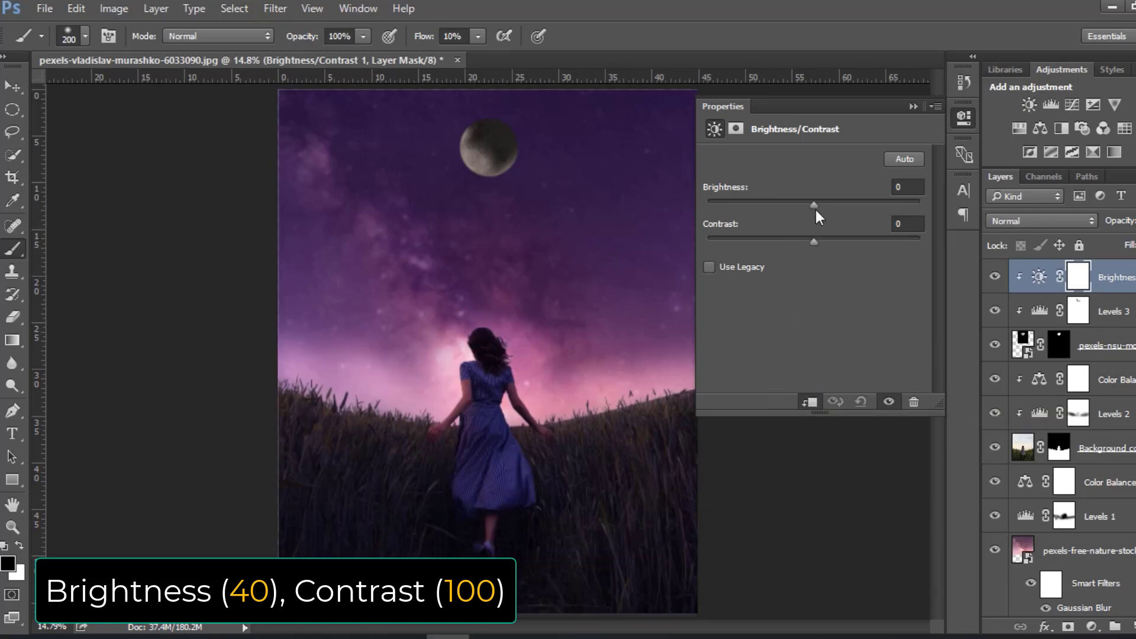
drag(814, 205, 844, 214)
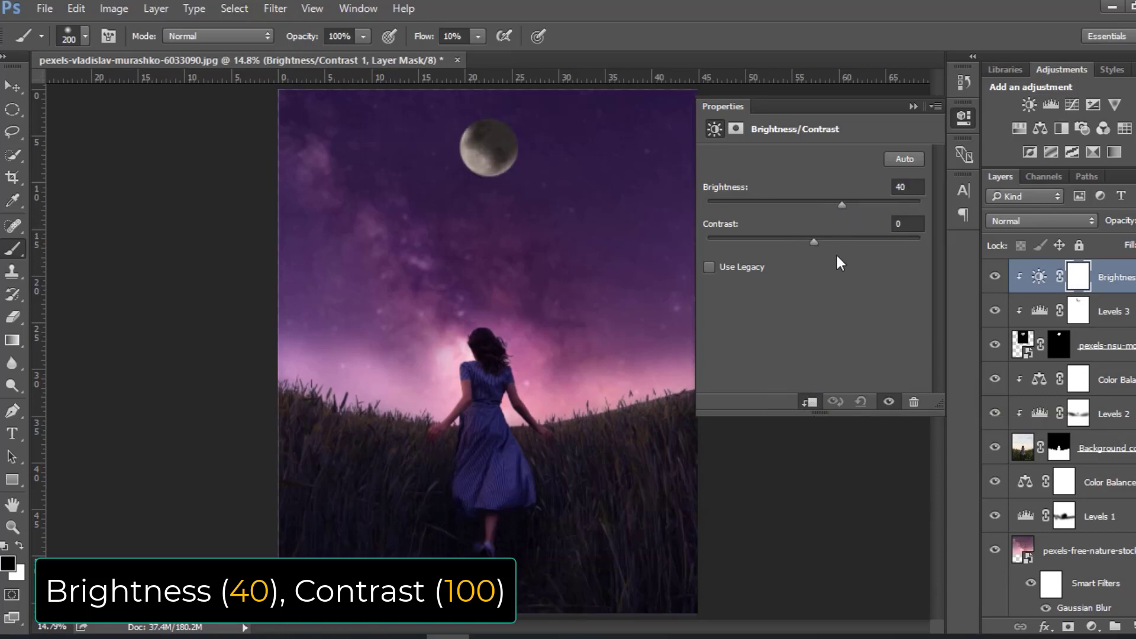
drag(824, 249, 907, 256)
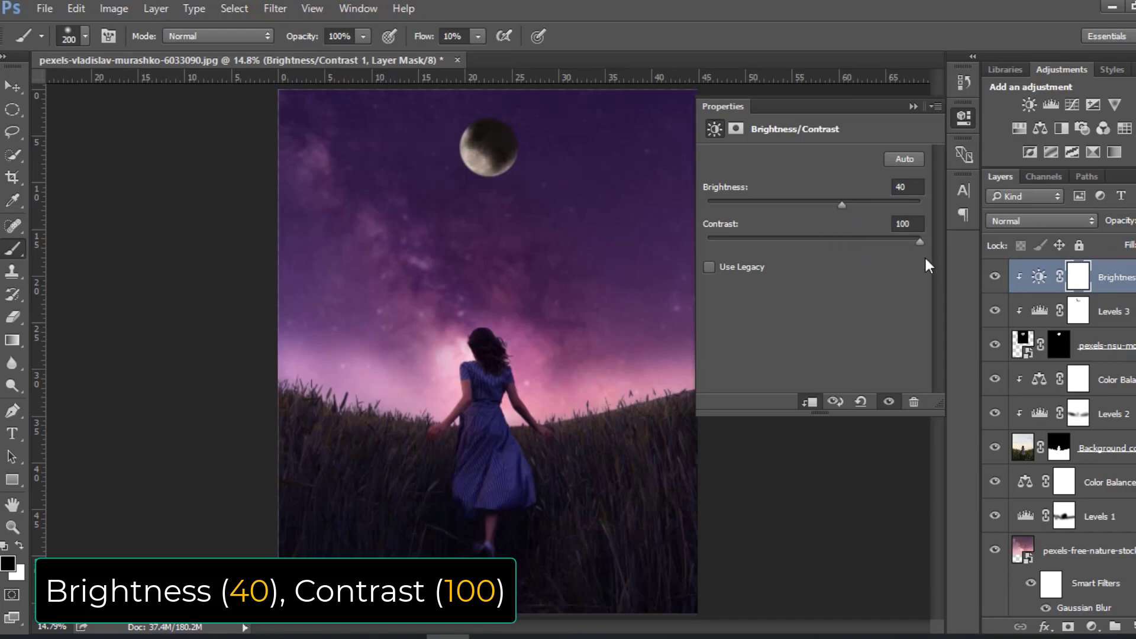
click(912, 107)
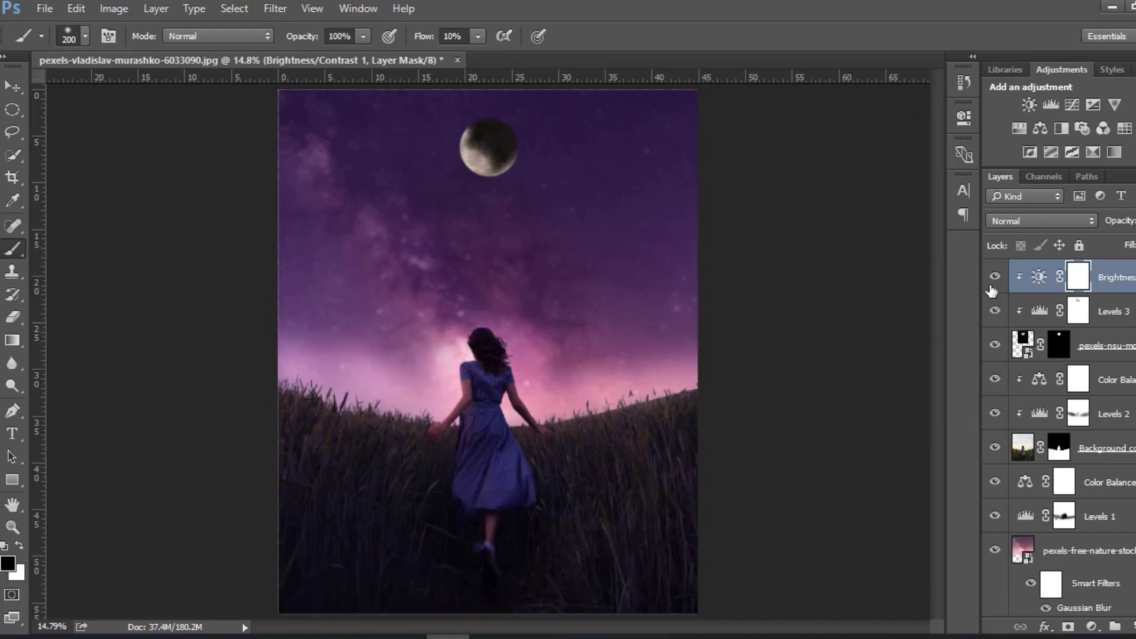
Add a Color Lookup adjustment layer above all layers with the Crisp_Warm.look 3DLUT and compare the image with and without it
click(1092, 627)
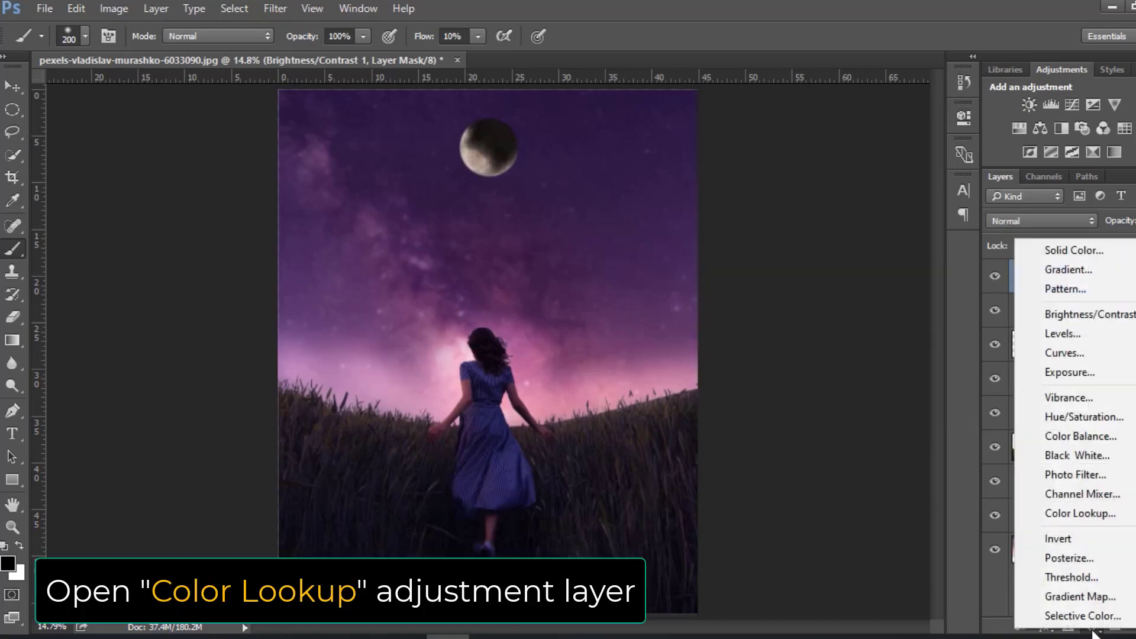
click(1067, 508)
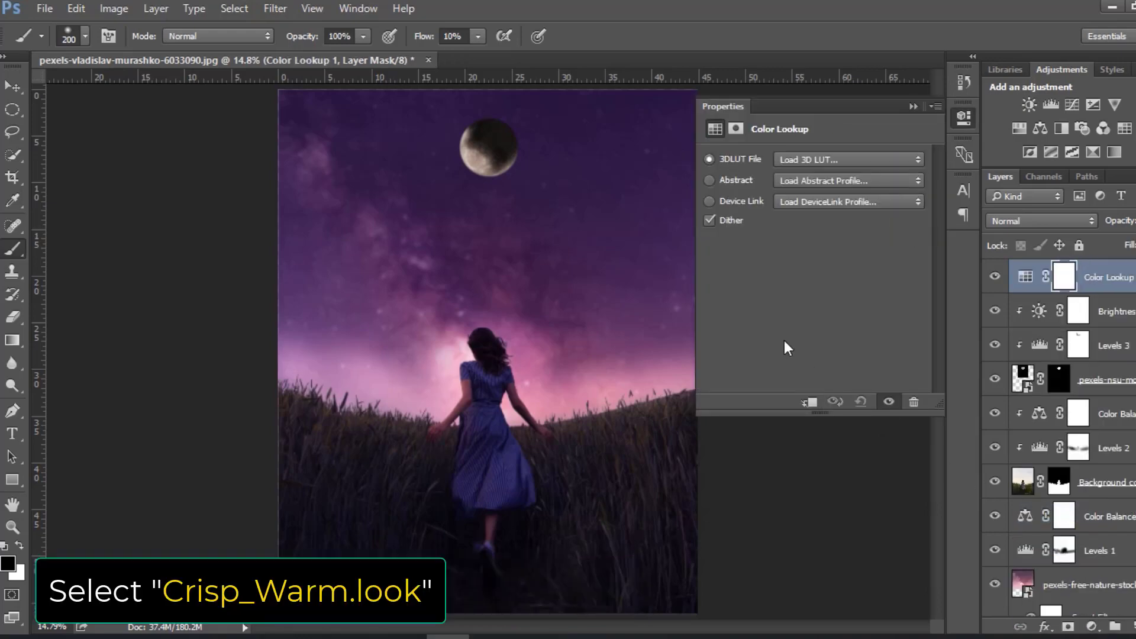
click(800, 160)
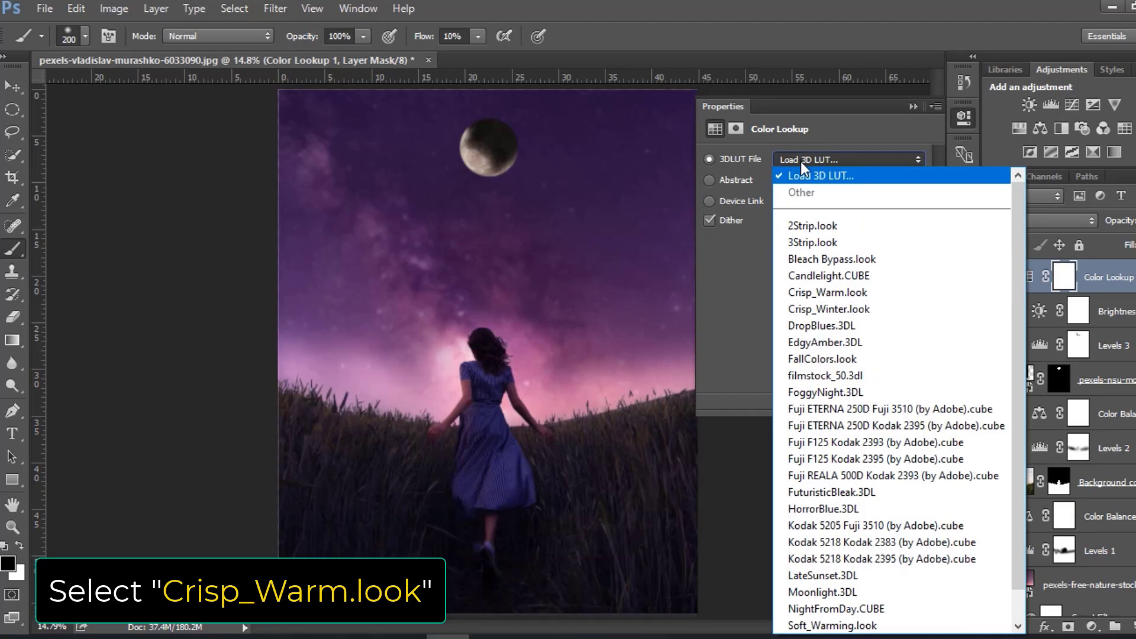
click(894, 292)
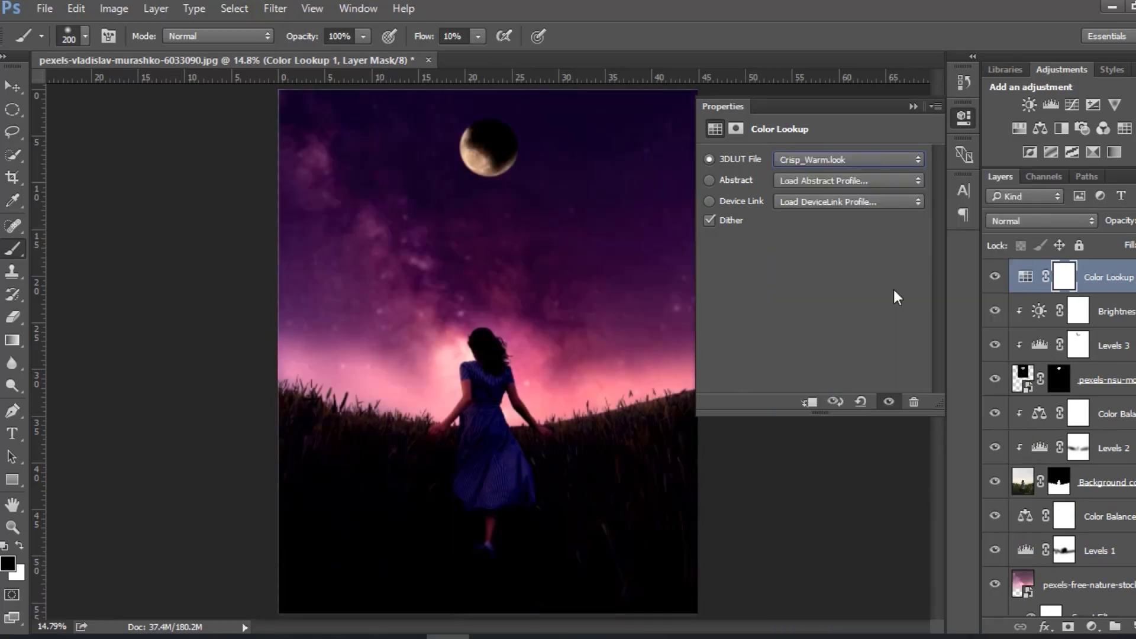
click(914, 106)
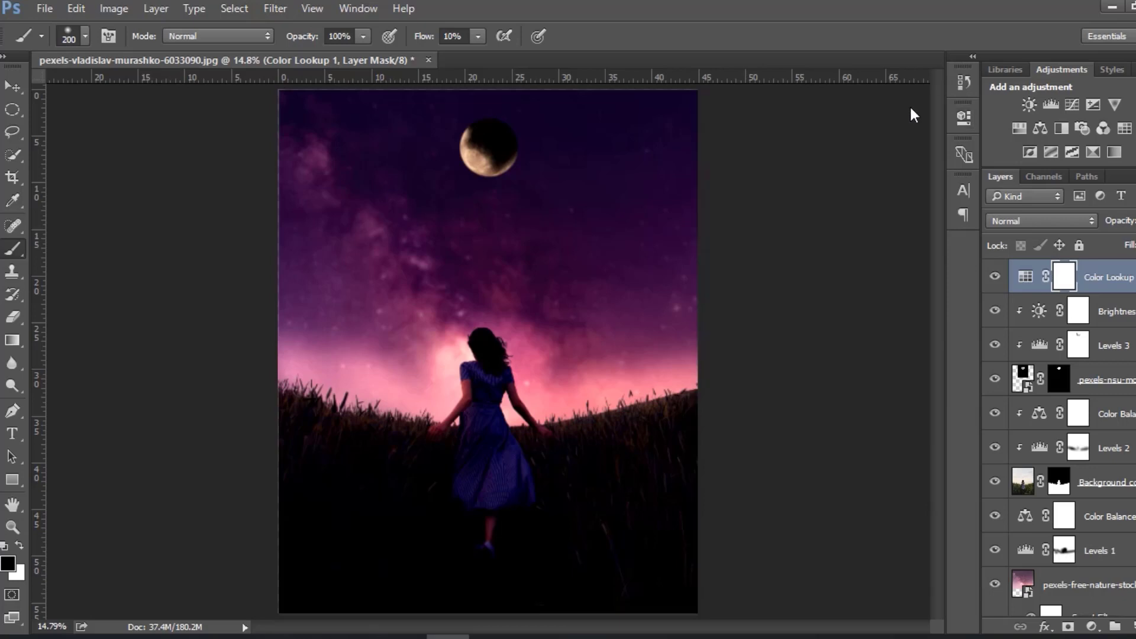
click(995, 278)
click(995, 279)
Paint black on the moon's Levels 3 mask along the moon's lower-right edge to brighten the rim
click(1079, 348)
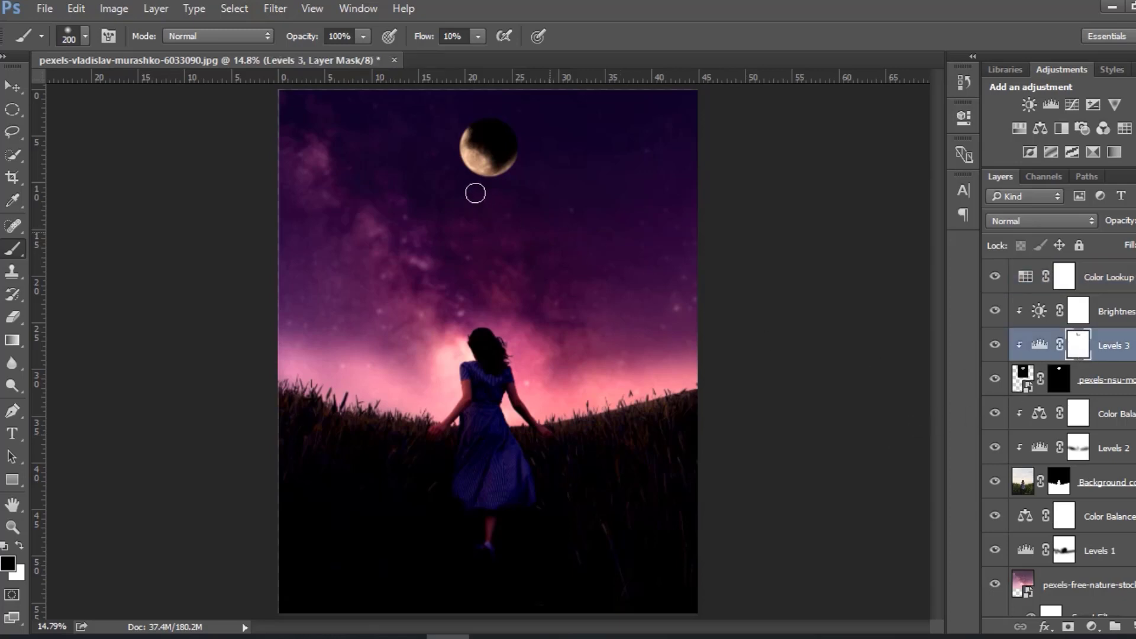
mouse_move(498, 171)
mouse_down()
mouse_move(466, 173)
mouse_move(526, 168)
mouse_up()
drag(519, 159, 491, 188)
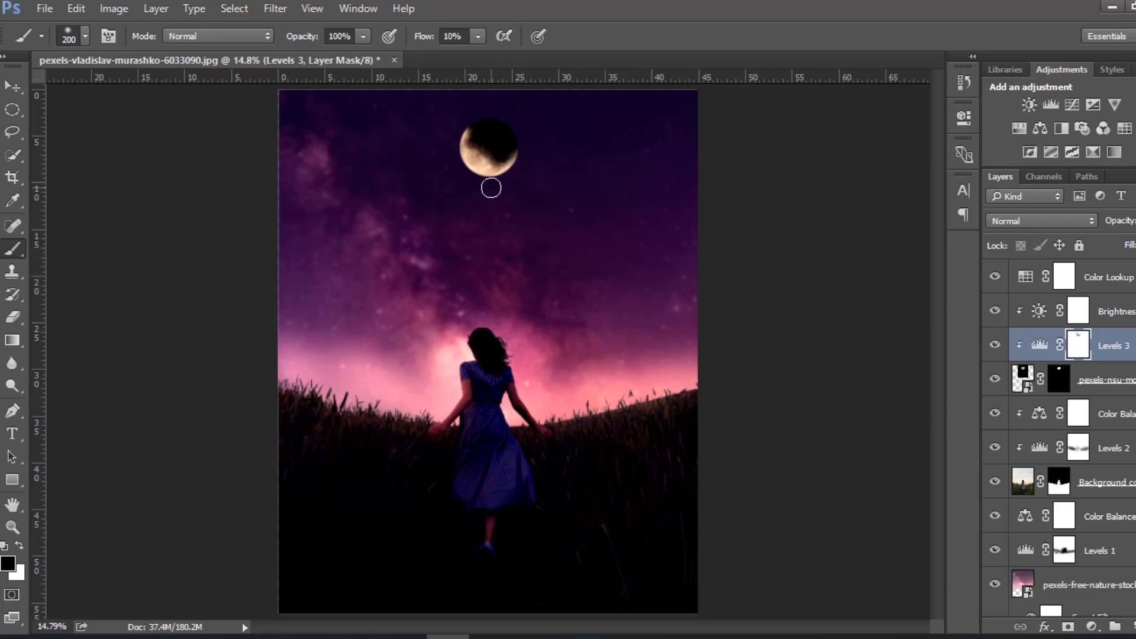
Refine the moon's Levels 3 mask with white over the inner face and black along the lower-left edge
click(19, 542)
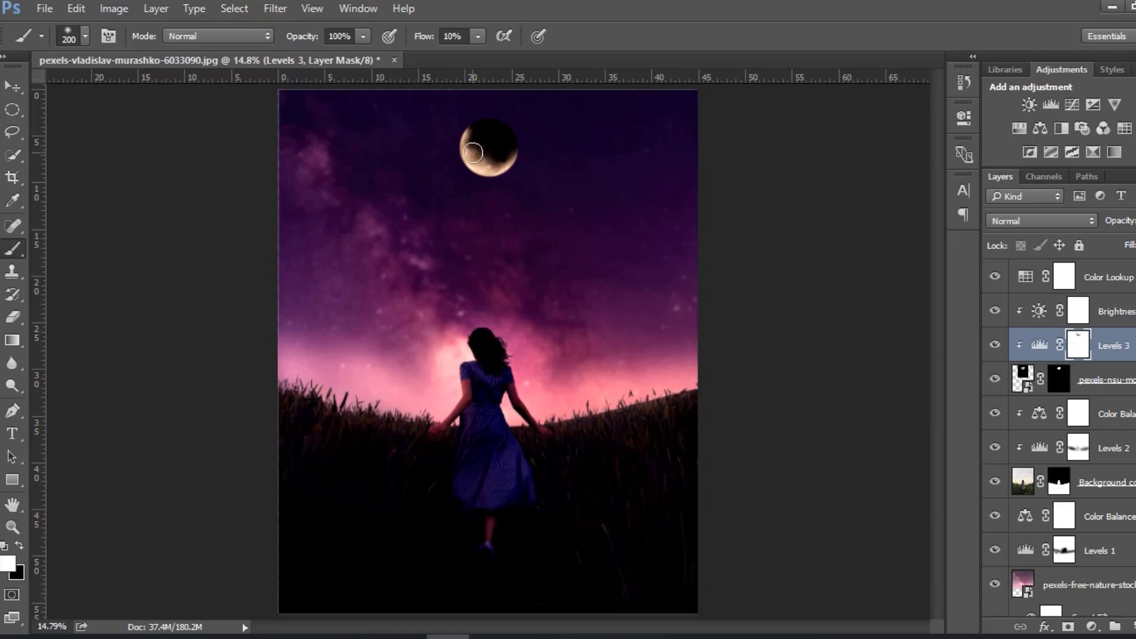
drag(496, 160, 479, 142)
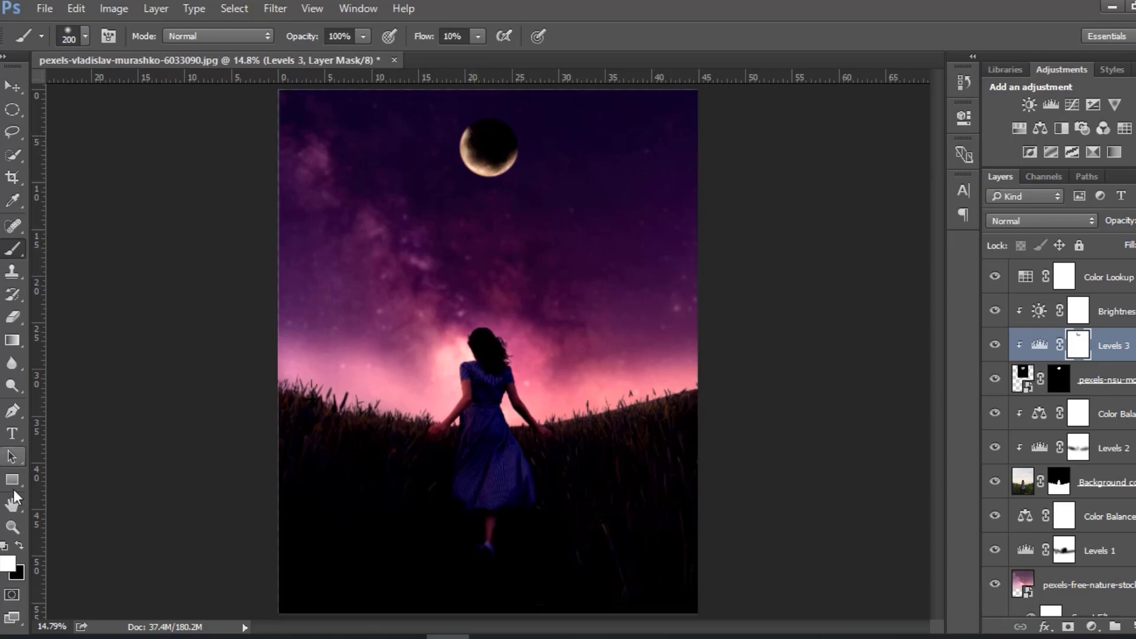
click(19, 543)
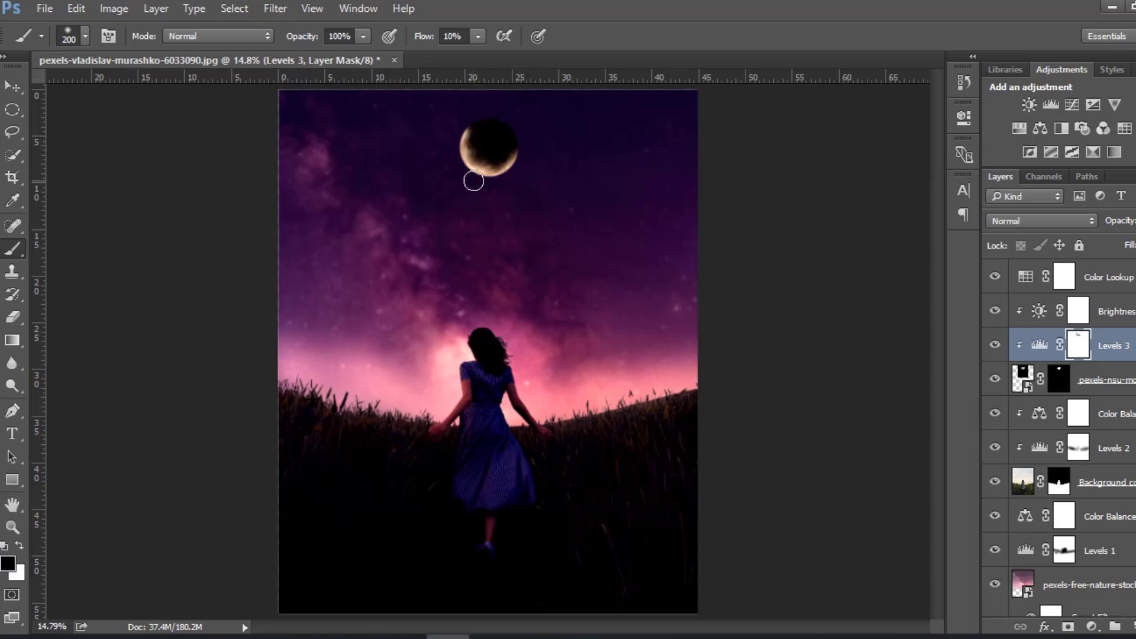
mouse_move(474, 183)
mouse_down()
mouse_move(490, 180)
mouse_move(451, 151)
mouse_move(506, 179)
mouse_move(464, 167)
mouse_move(452, 147)
mouse_move(472, 169)
mouse_move(494, 170)
mouse_move(474, 160)
mouse_up()
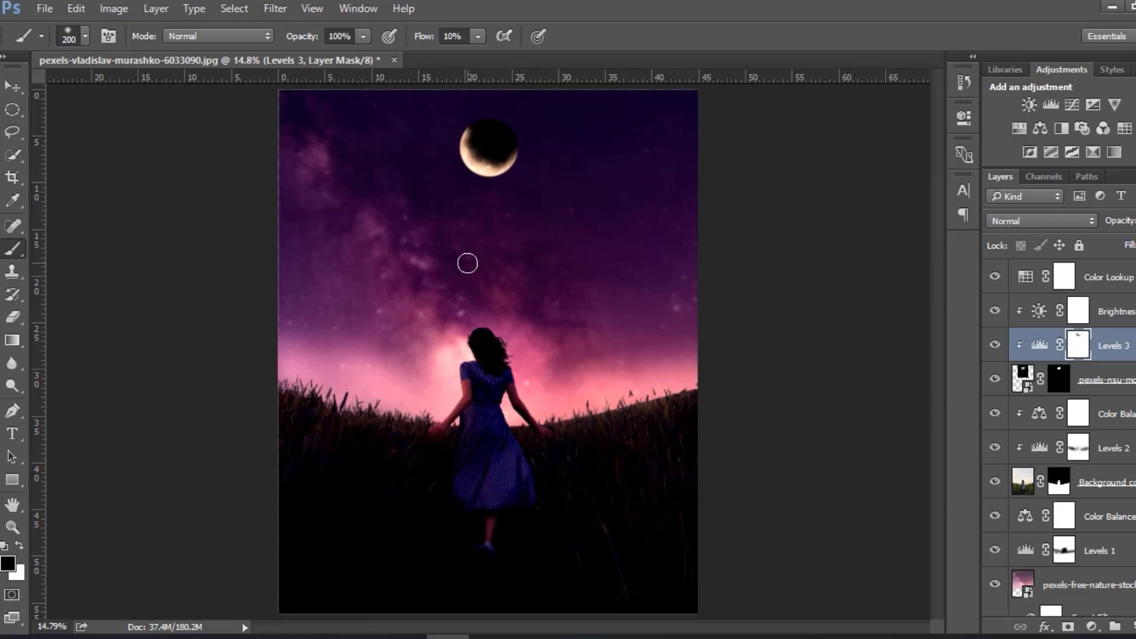
Compare the image with and without the Color Lookup layer, and show only the original Background layer
click(994, 279)
click(994, 281)
scroll(1007, 414, down, 2)
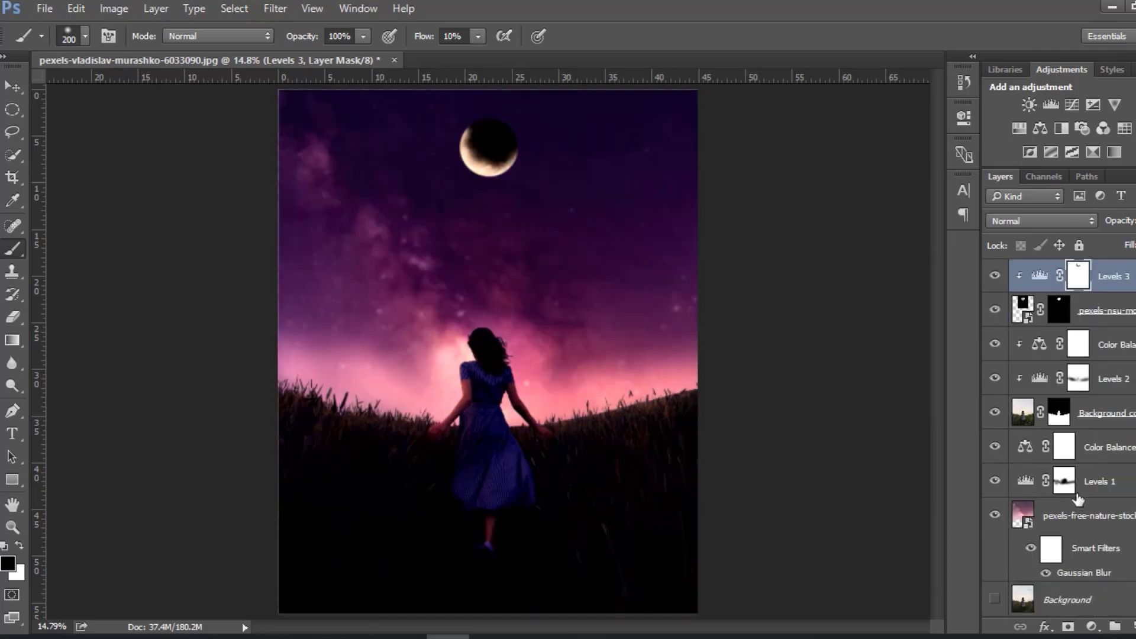
alt+click(996, 602)
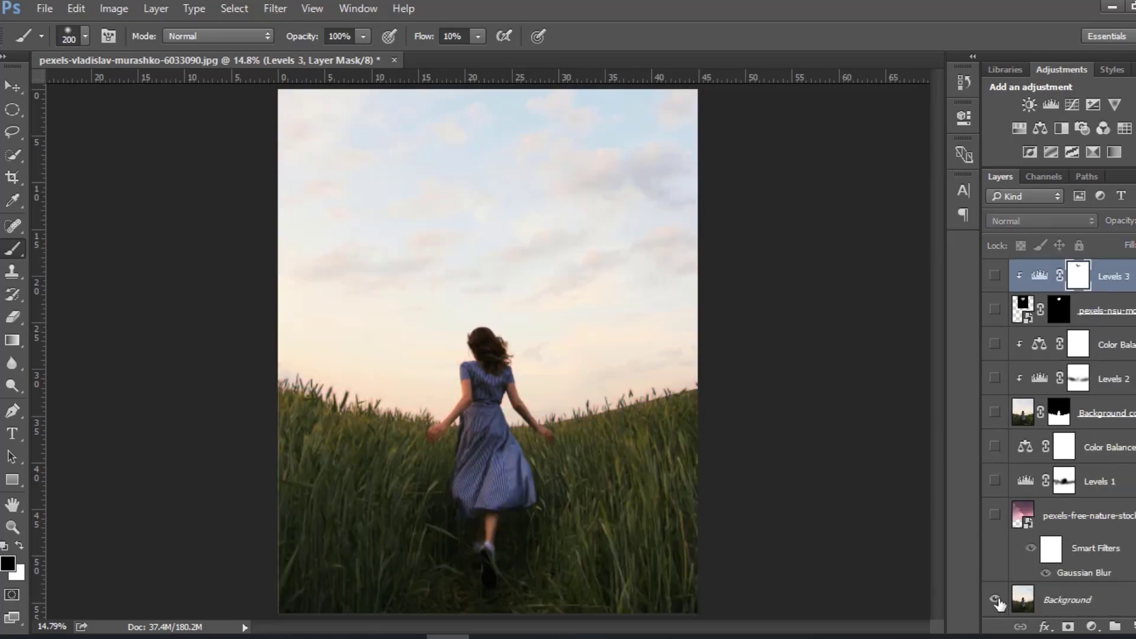